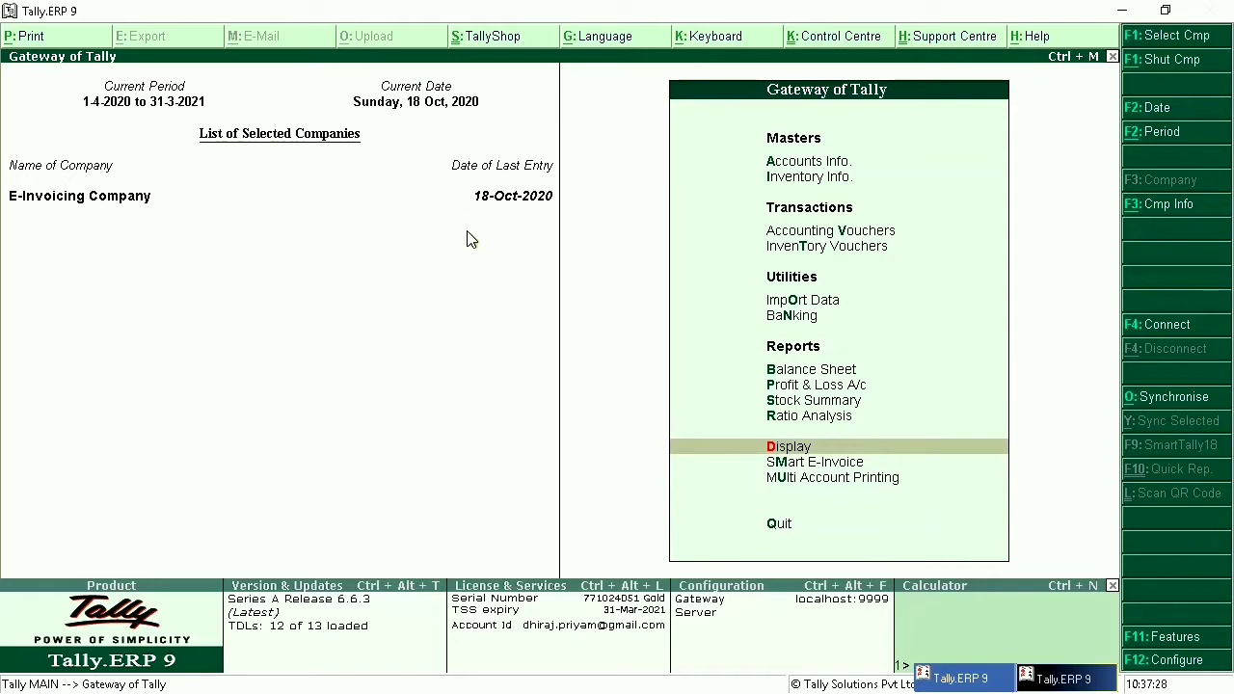
- Open the Smart E-Invoice section and view the list of vouchers pending e-invoice generation
key(Down)
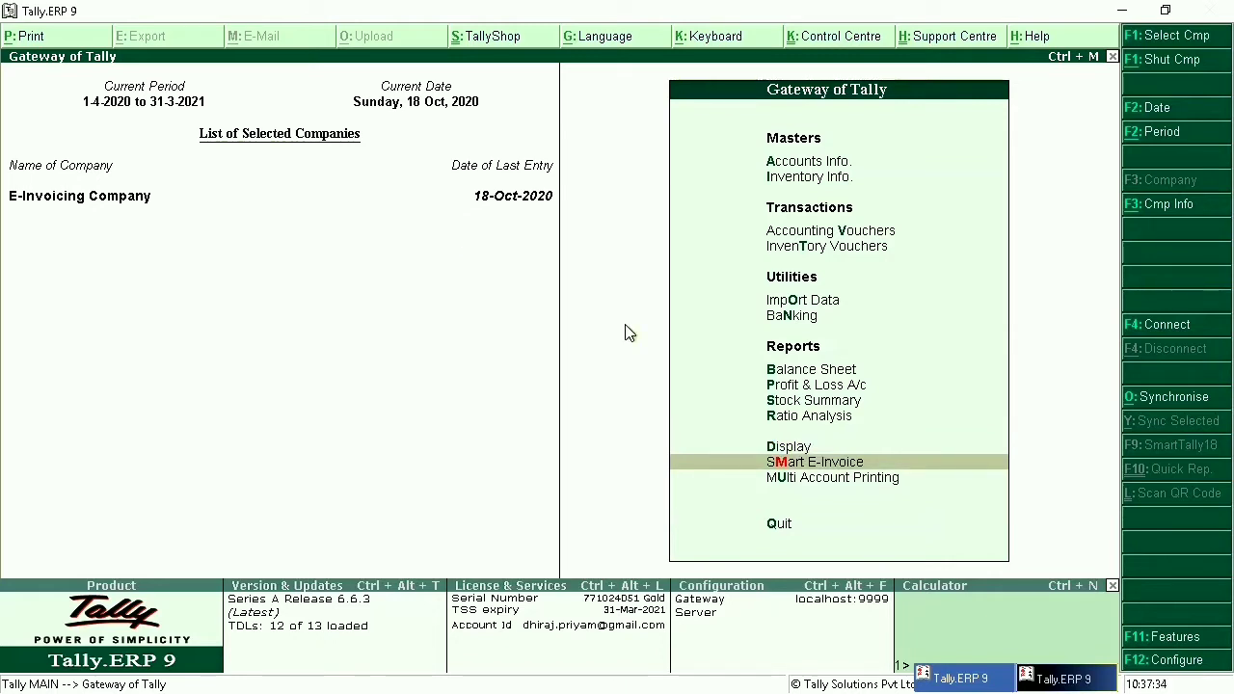
key(Return)
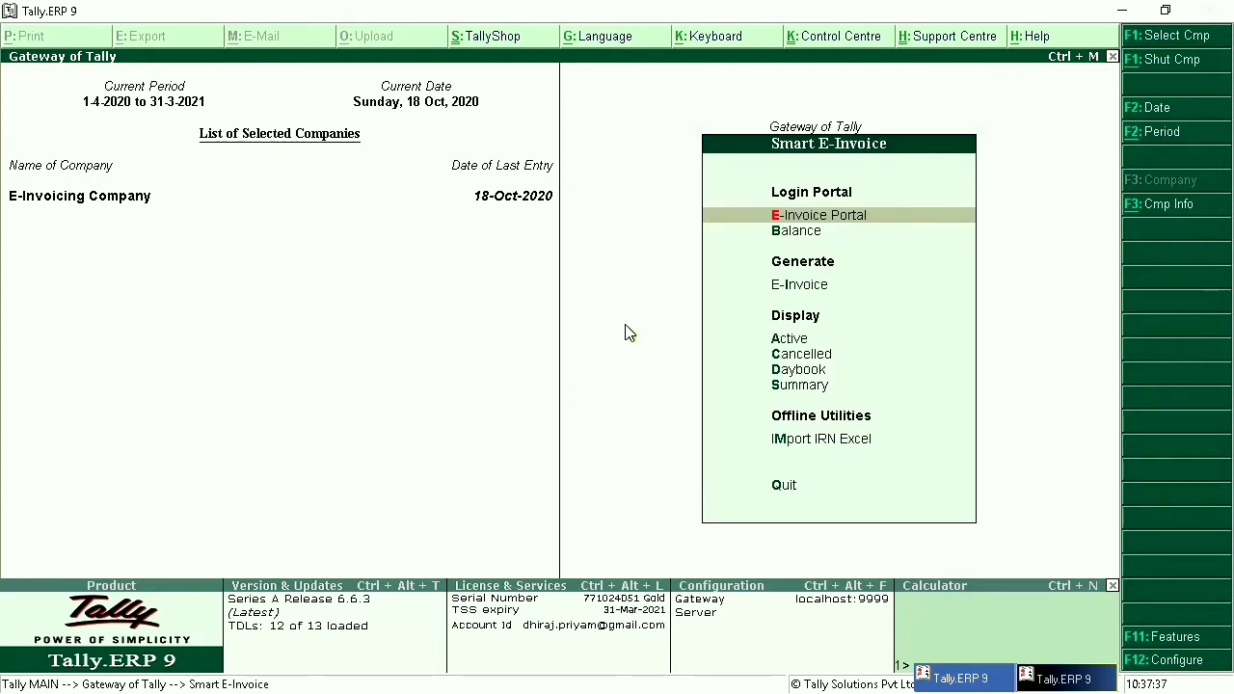
key(Down)
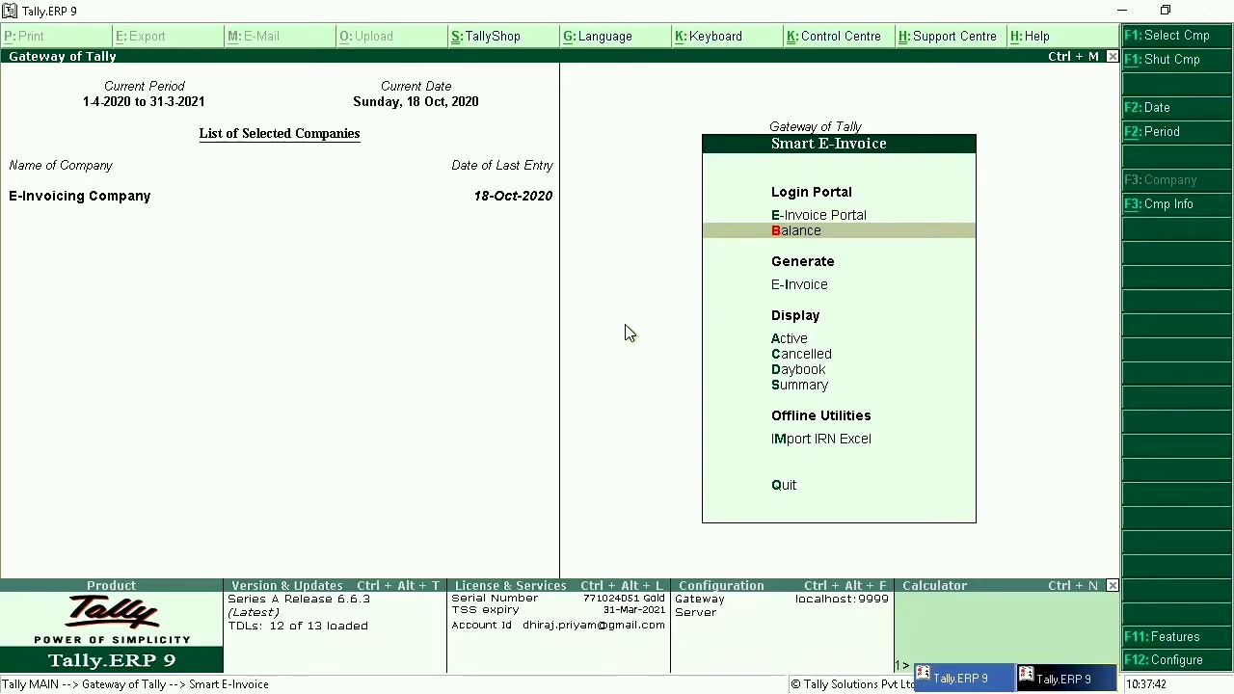
key(Down)
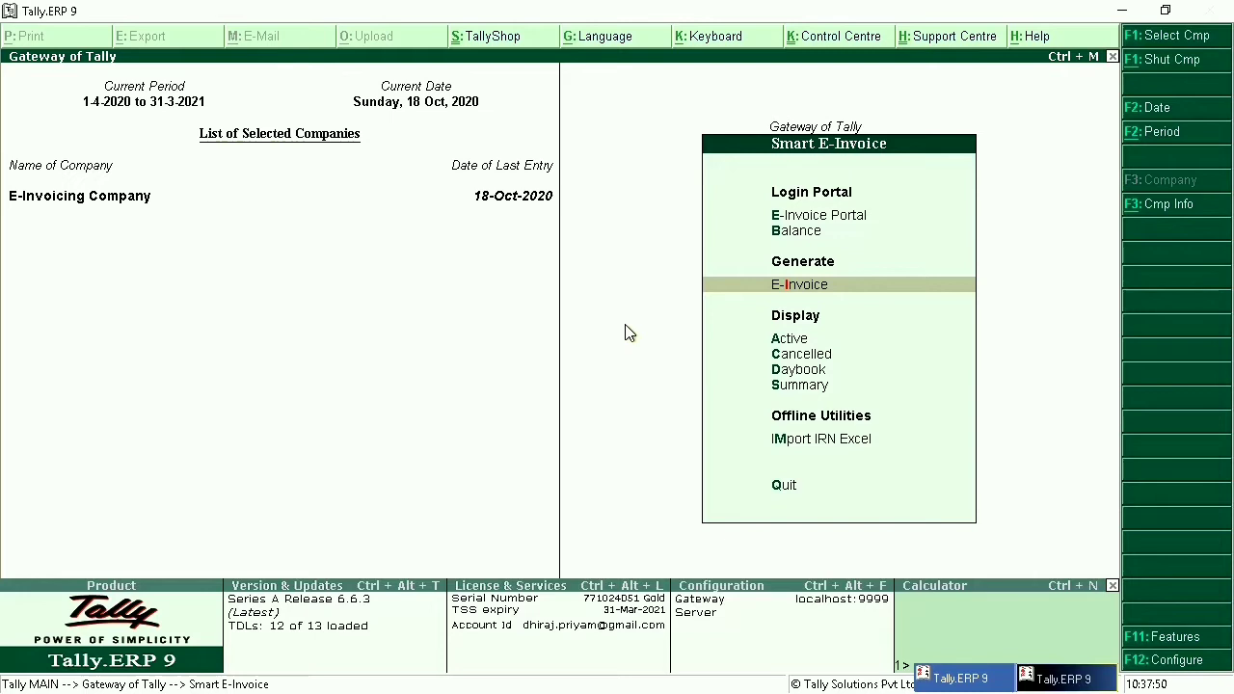
key(Return)
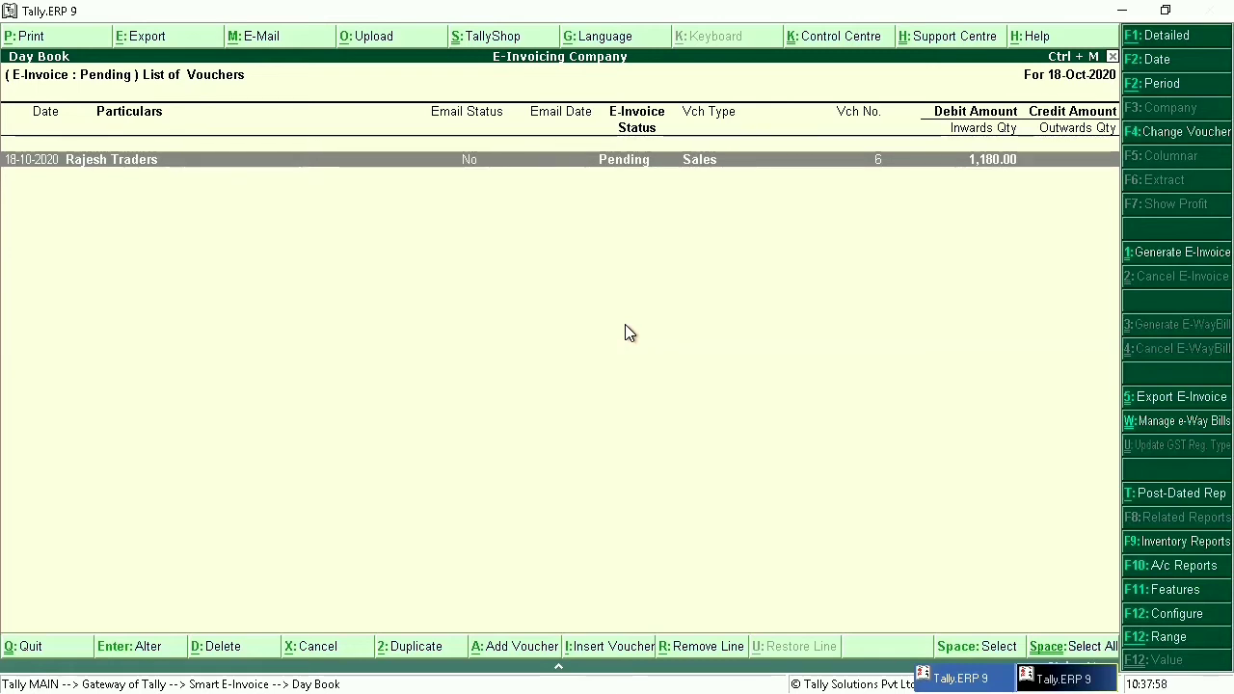
key(Escape)
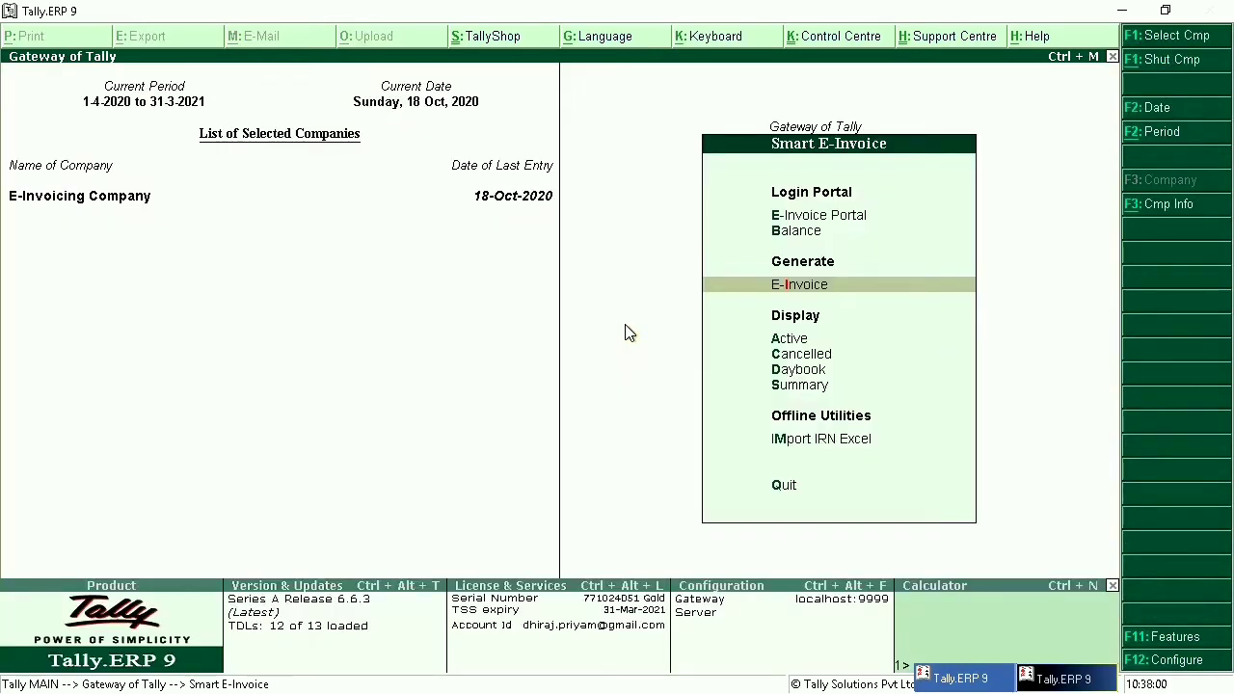
key(Down)
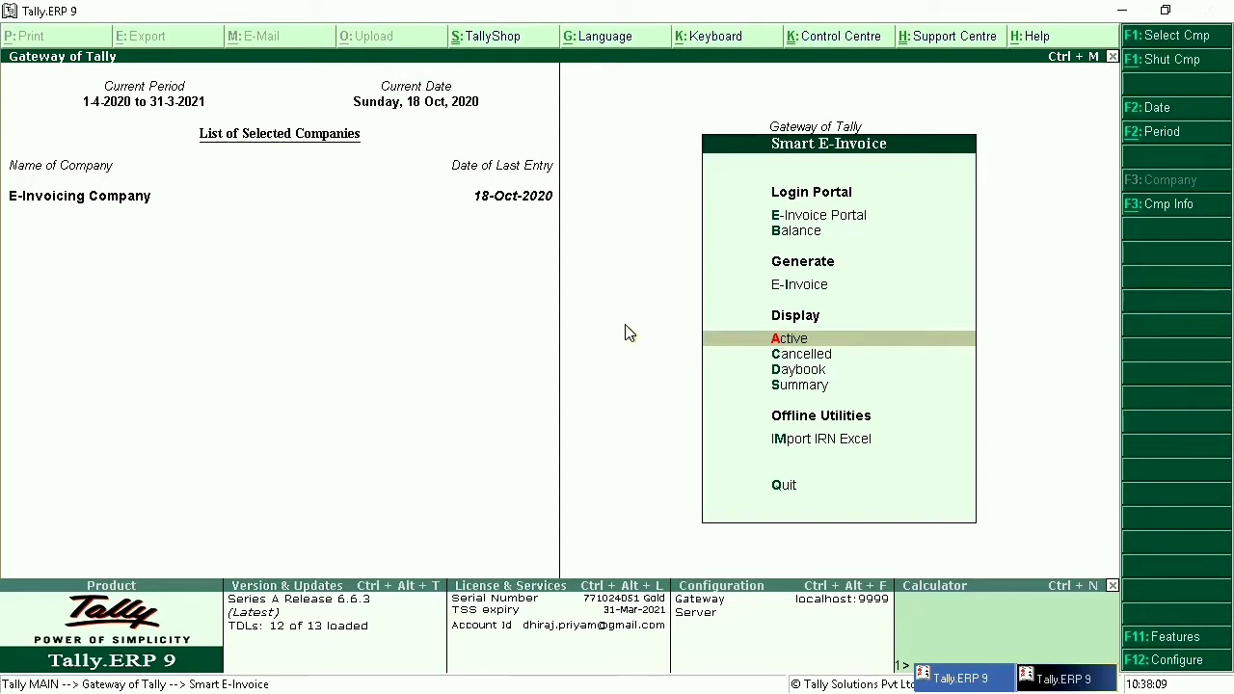
key(Down)
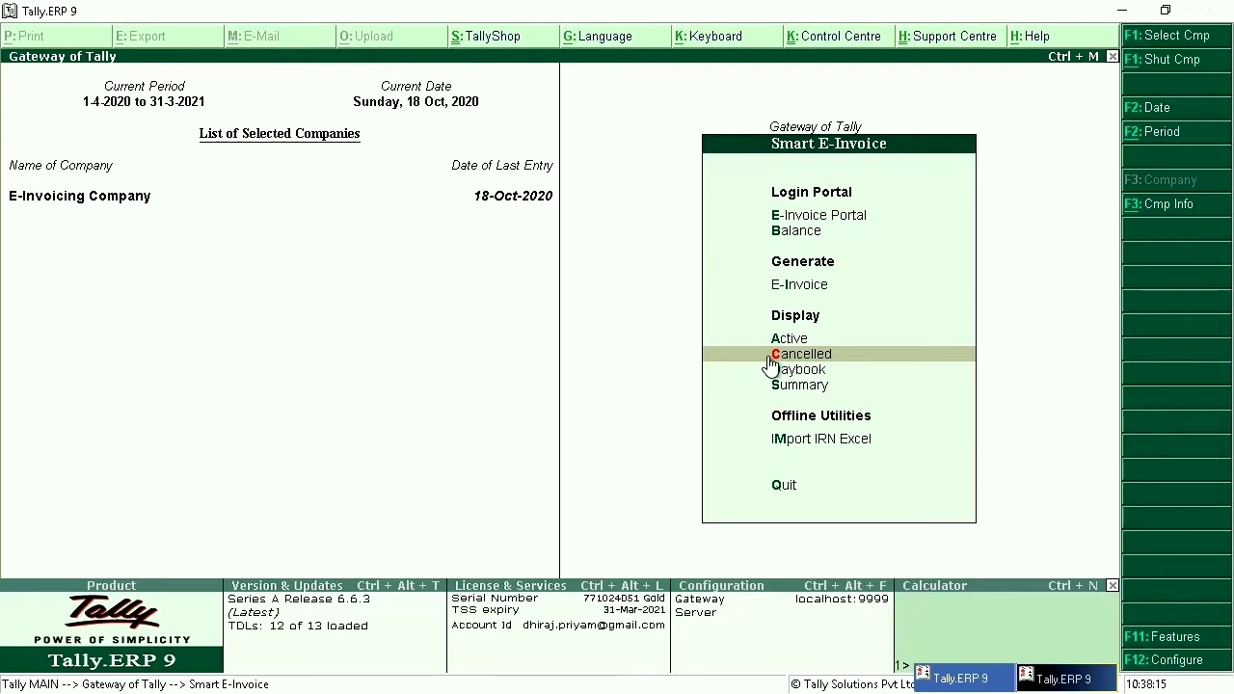
key(Down)
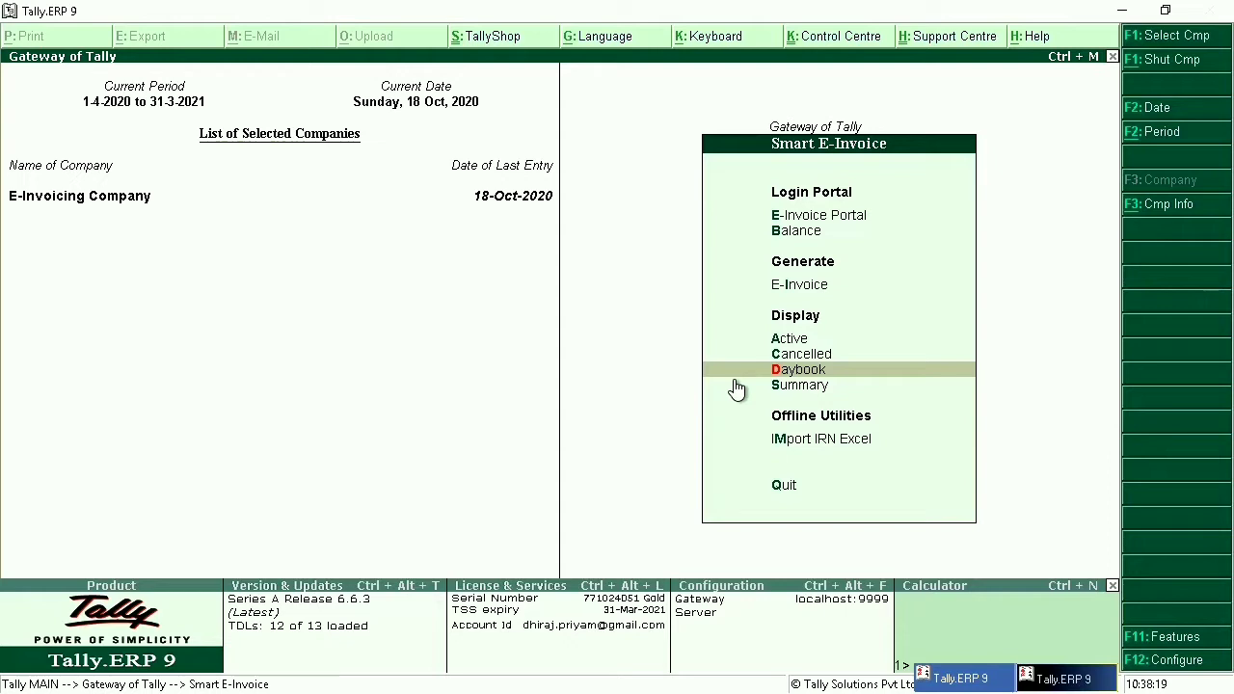
key(Down)
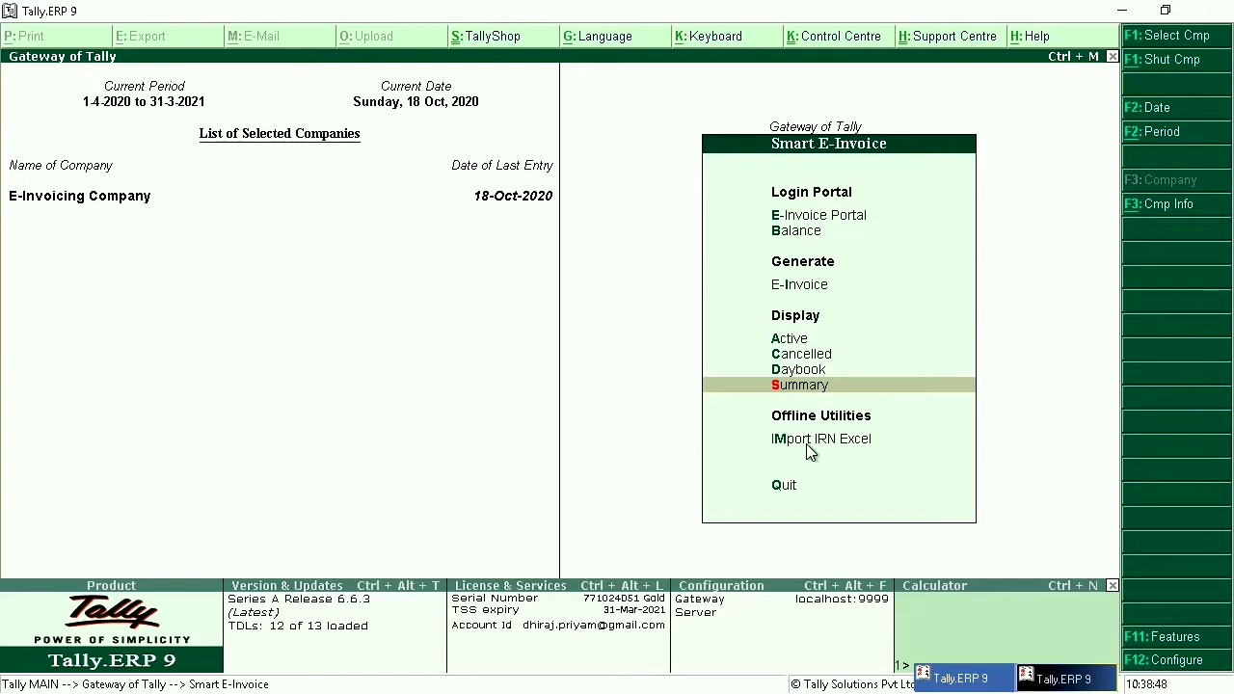
- Start a new accounting voucher of the Sales Gst voucher type
key(Escape)
key(Up)
key(Up)
key(Up)
key(Up)
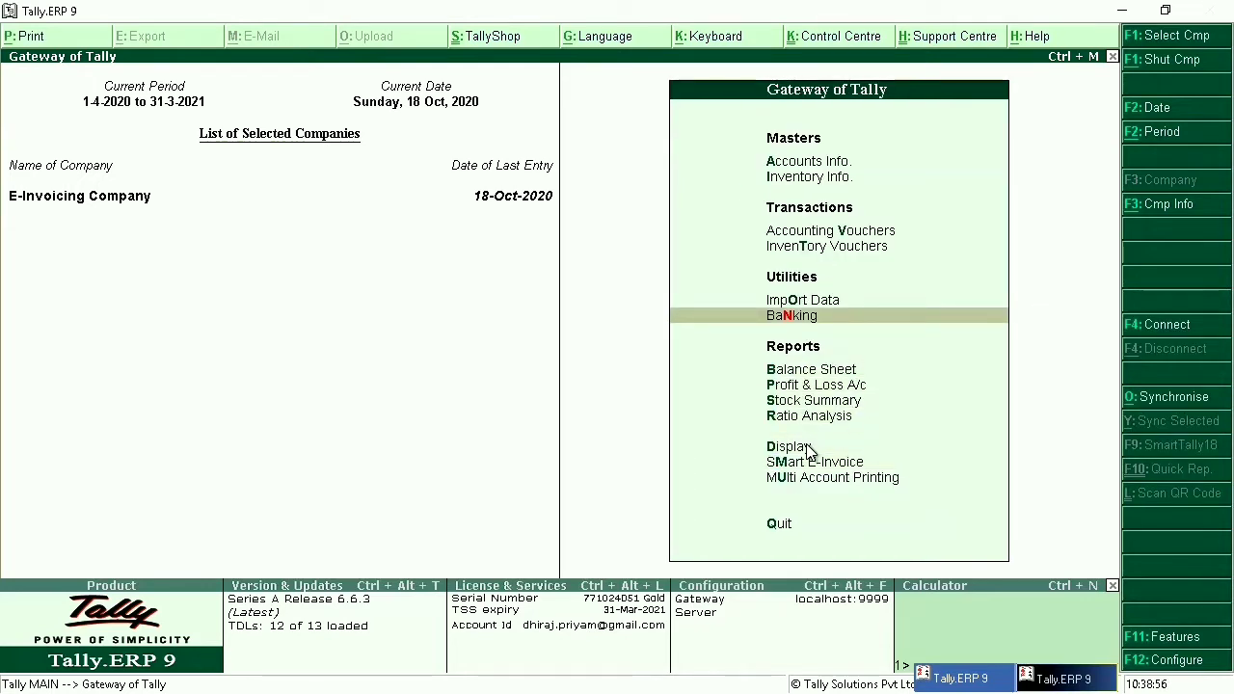
key(Up)
key(Up)
key(Up)
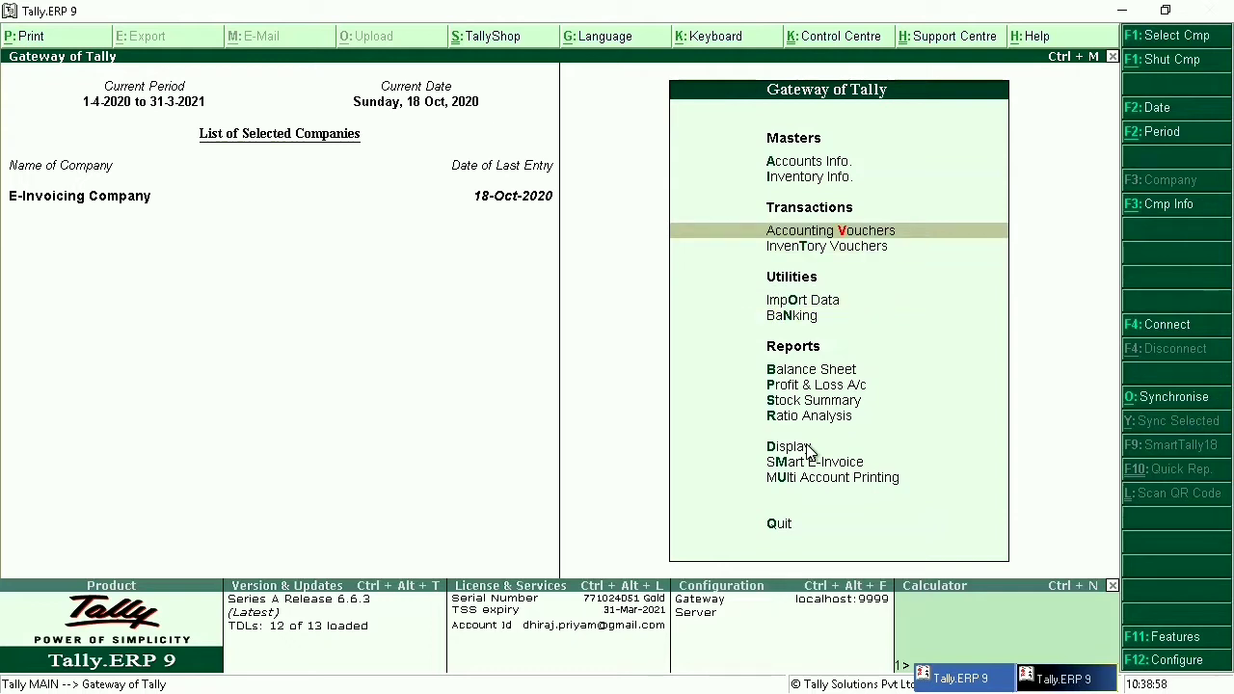
key(Return)
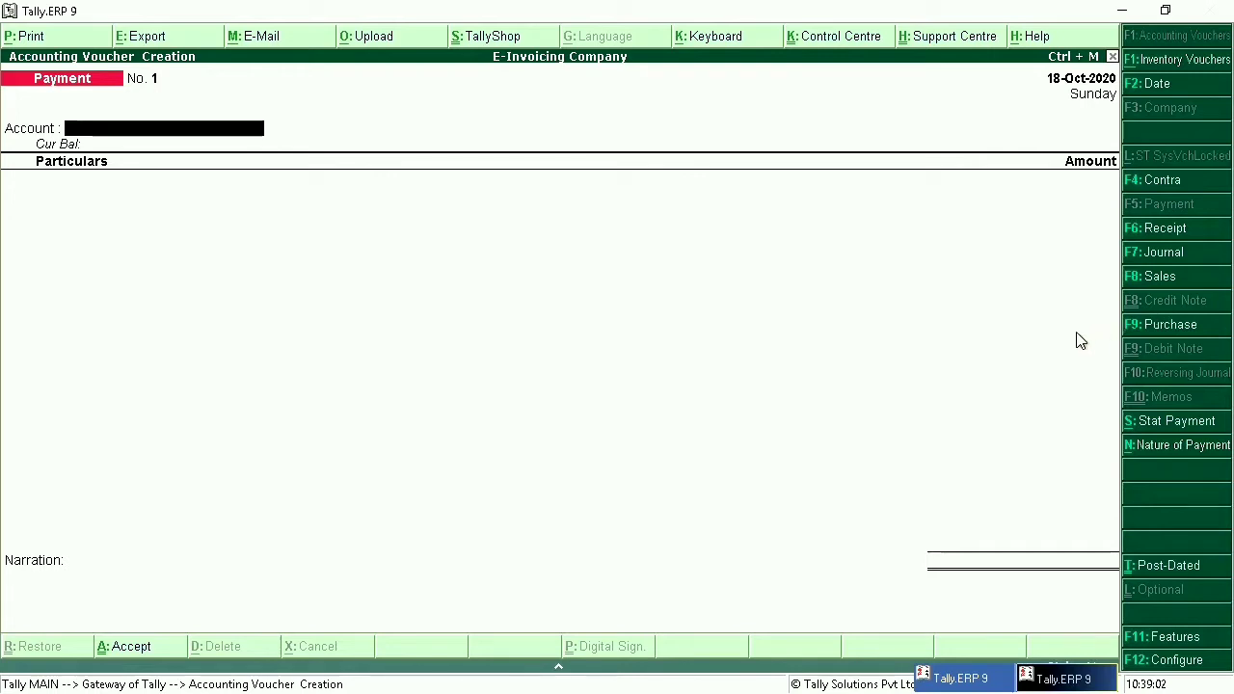
click(1156, 279)
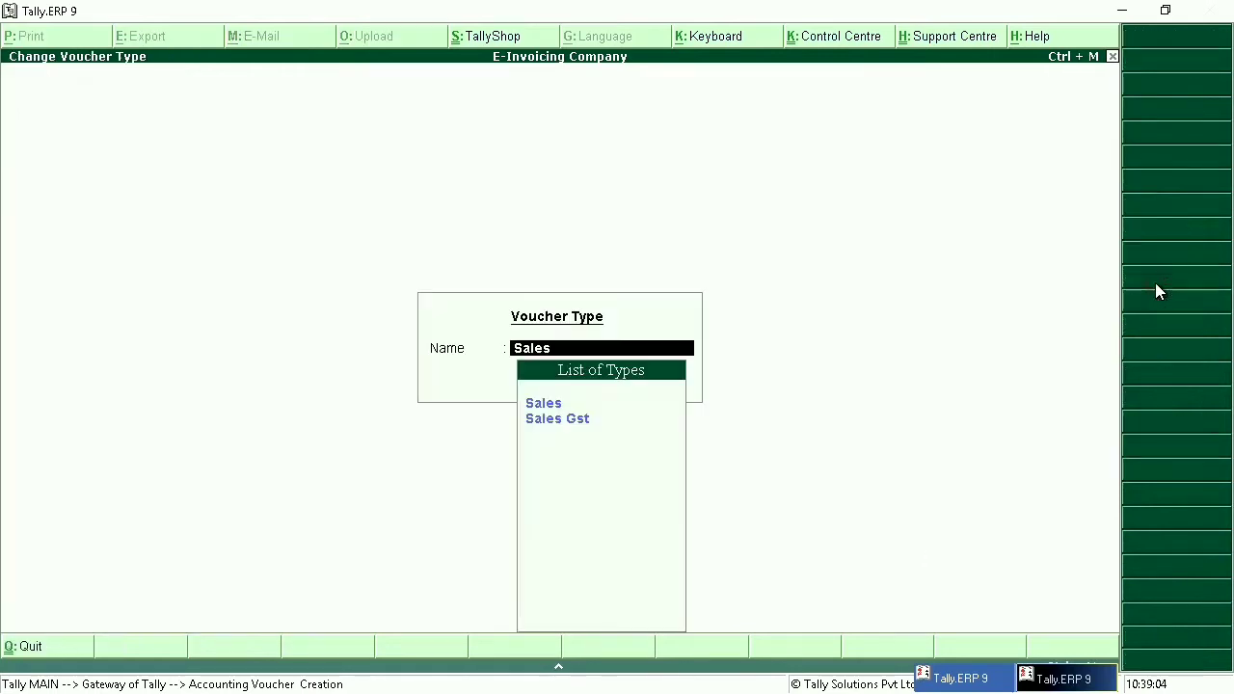
key(Down)
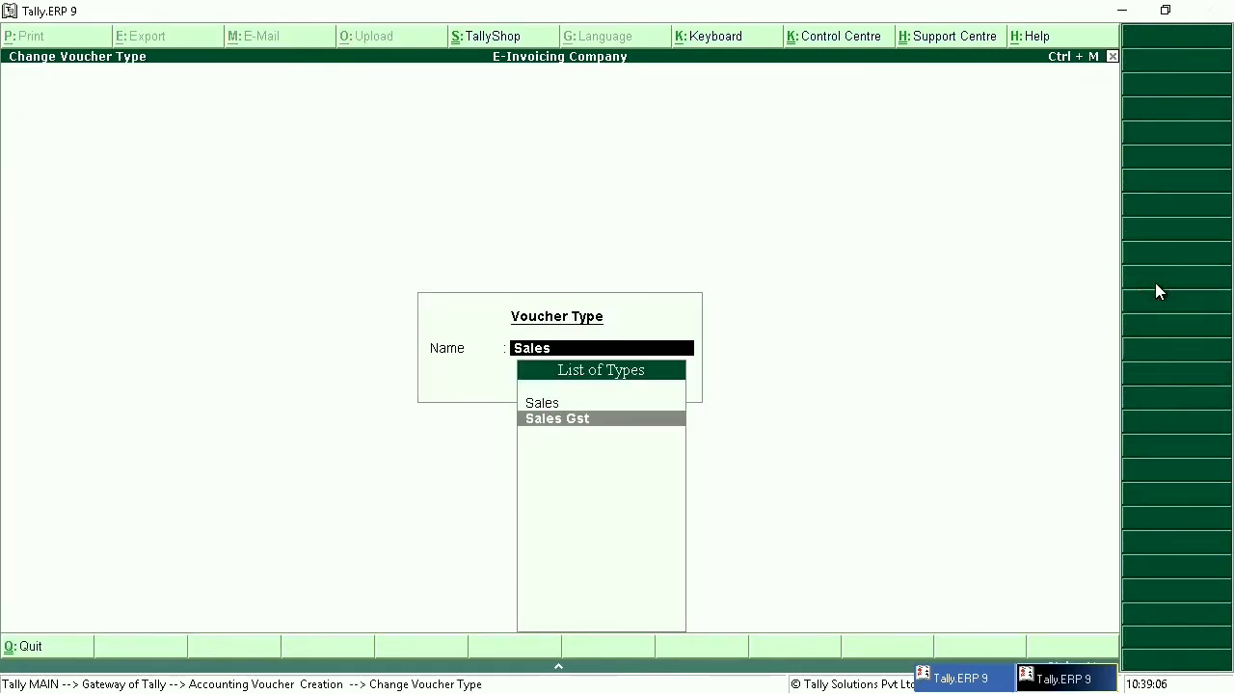
key(Return)
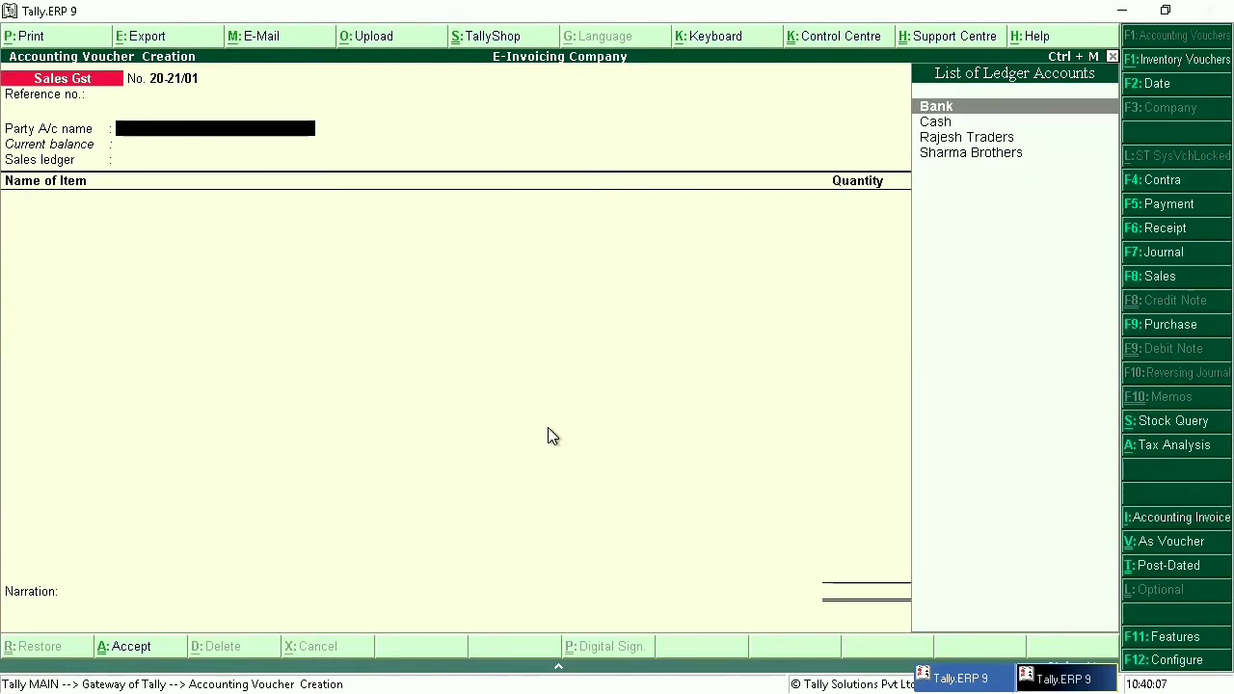
- Choose Sharma Brothers as the party account and leave the party details screen
key(Down)
key(Down)
key(Down)
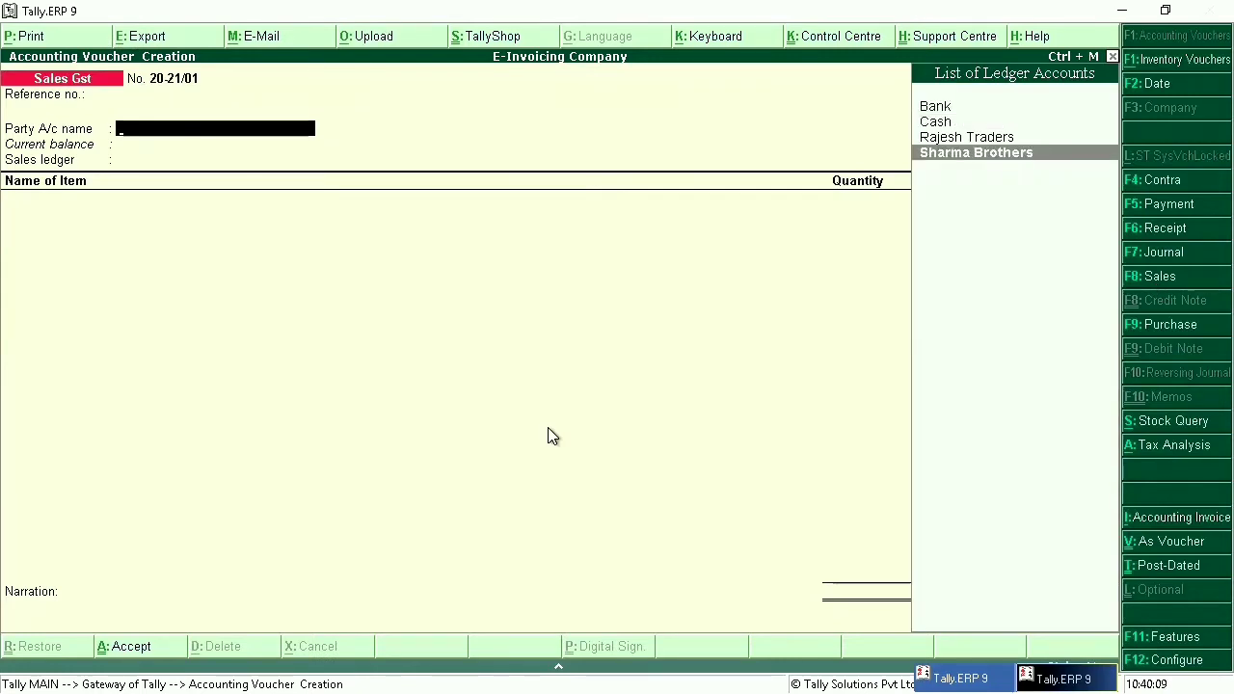
key(Return)
key(Return)
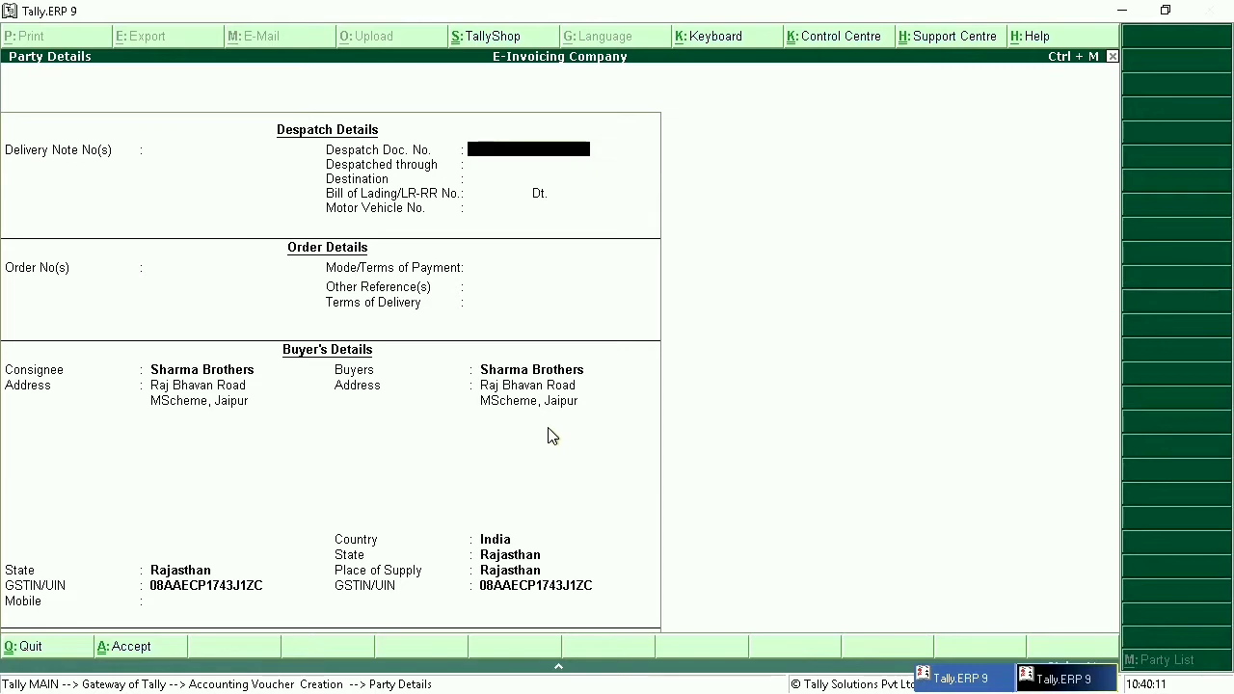
key(BackSpace)
key(Escape)
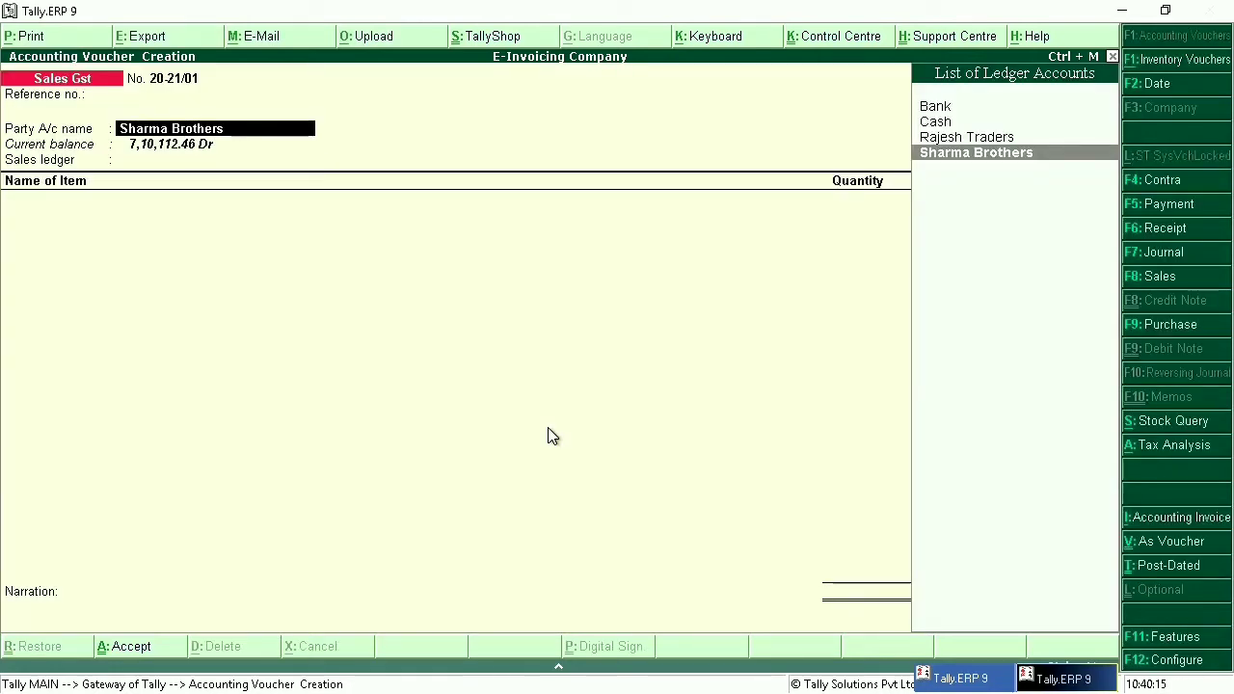
- Open the Sharma Brothers ledger for alteration and review its group, bill-by-bill and E-Invoice Ledger Type settings
key(ctrl+Return)
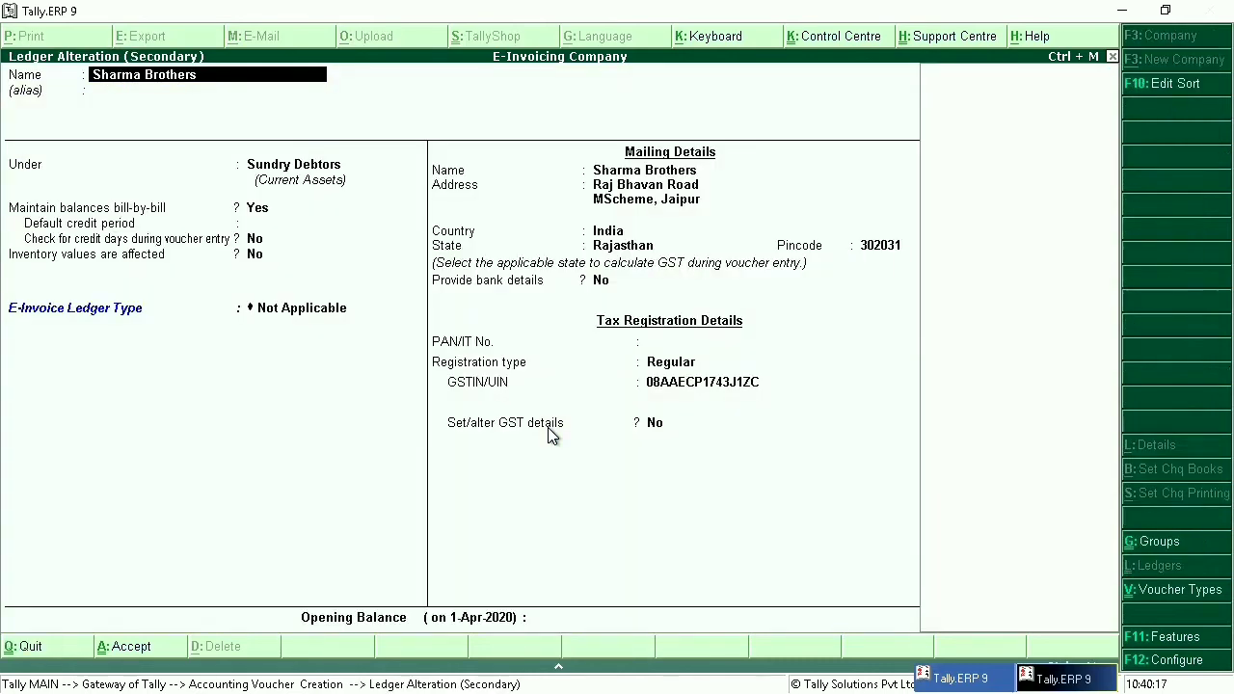
key(Return)
key(Return)
key(Return)
key(Return)
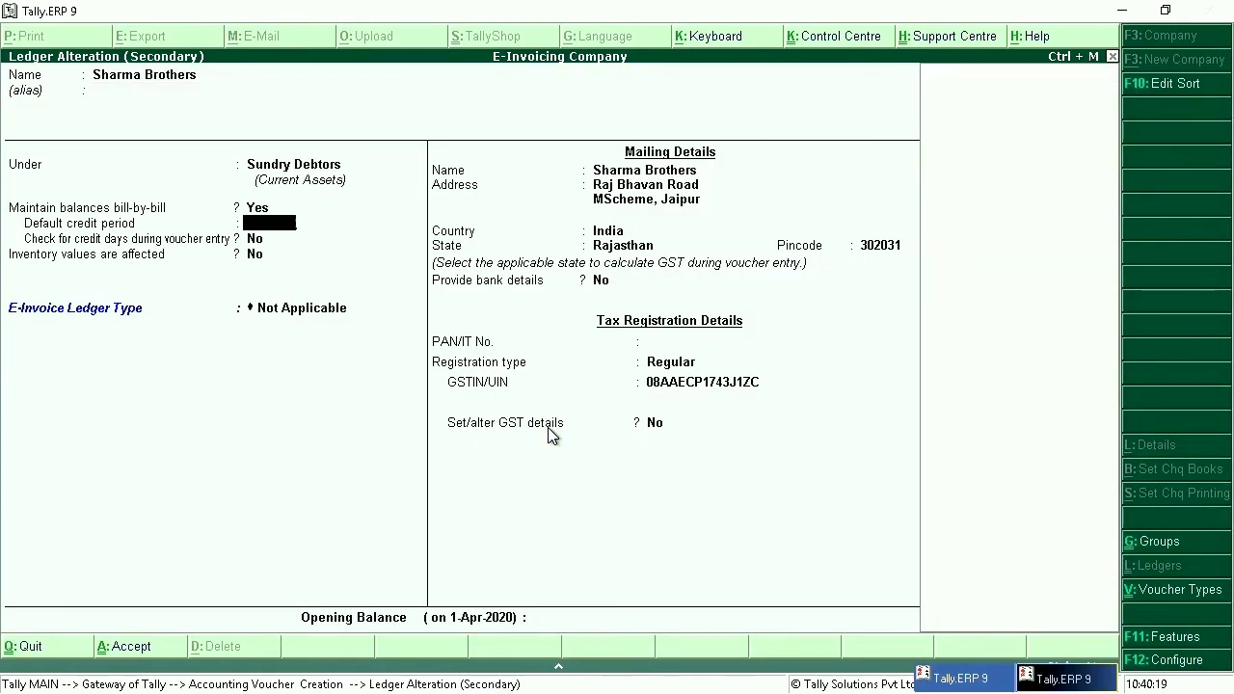
key(Return)
key(Return)
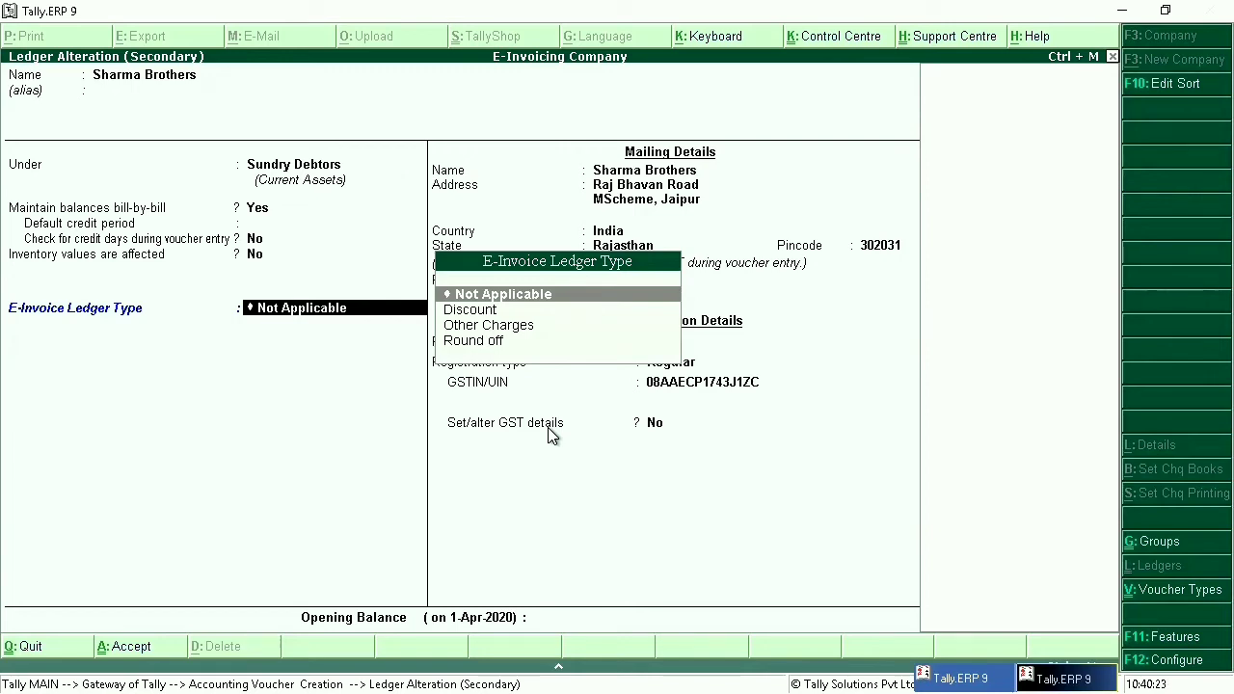
key(Return)
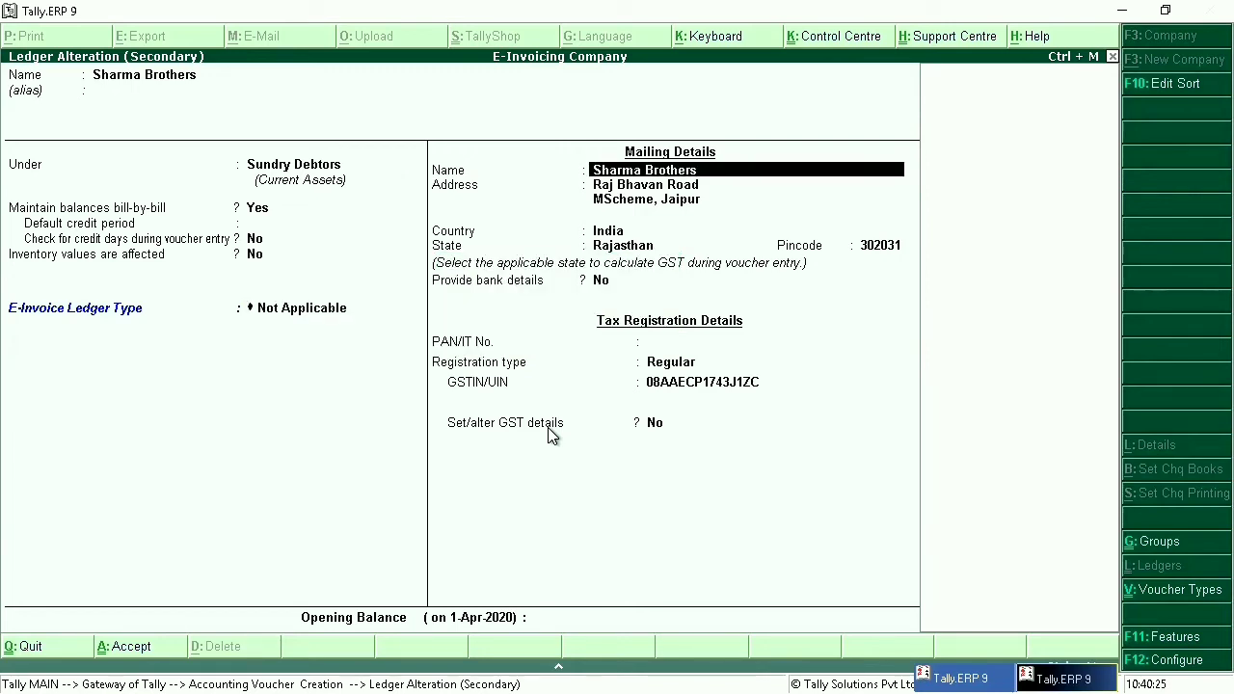
- Review the ledger's mailing address, state, pincode, registration type and GSTIN, and accept the ledger
key(Return)
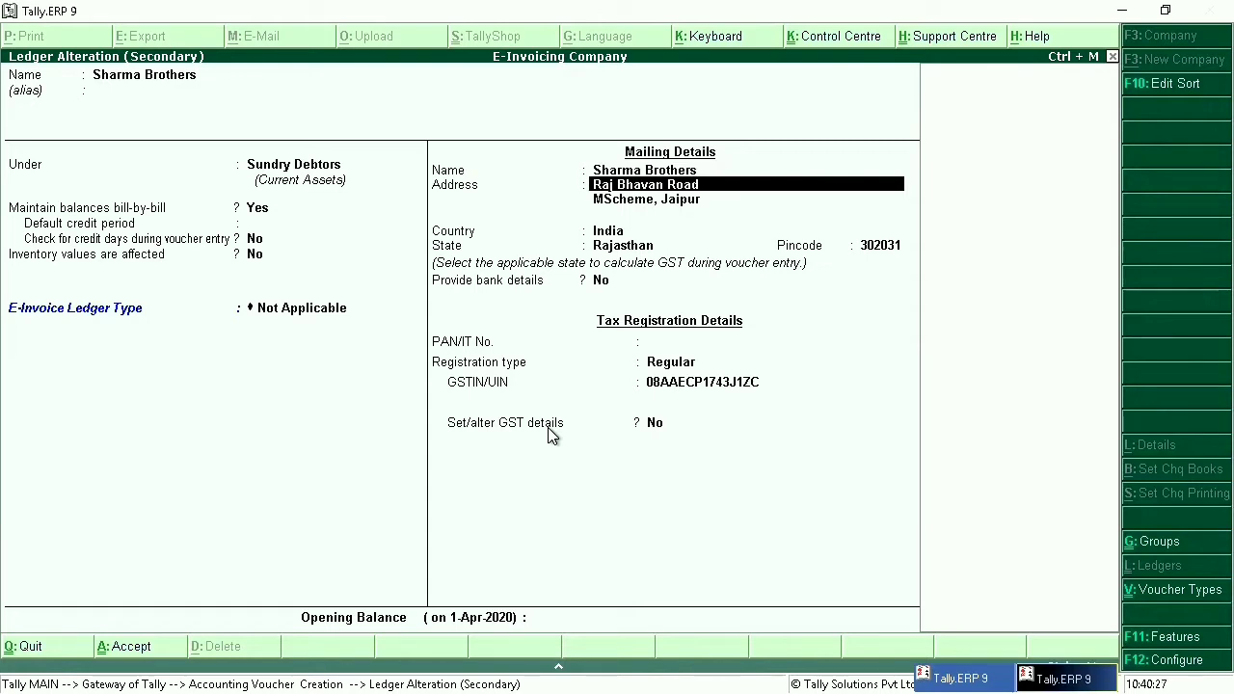
key(Return)
key(Return)
key(Return)
key(Return)
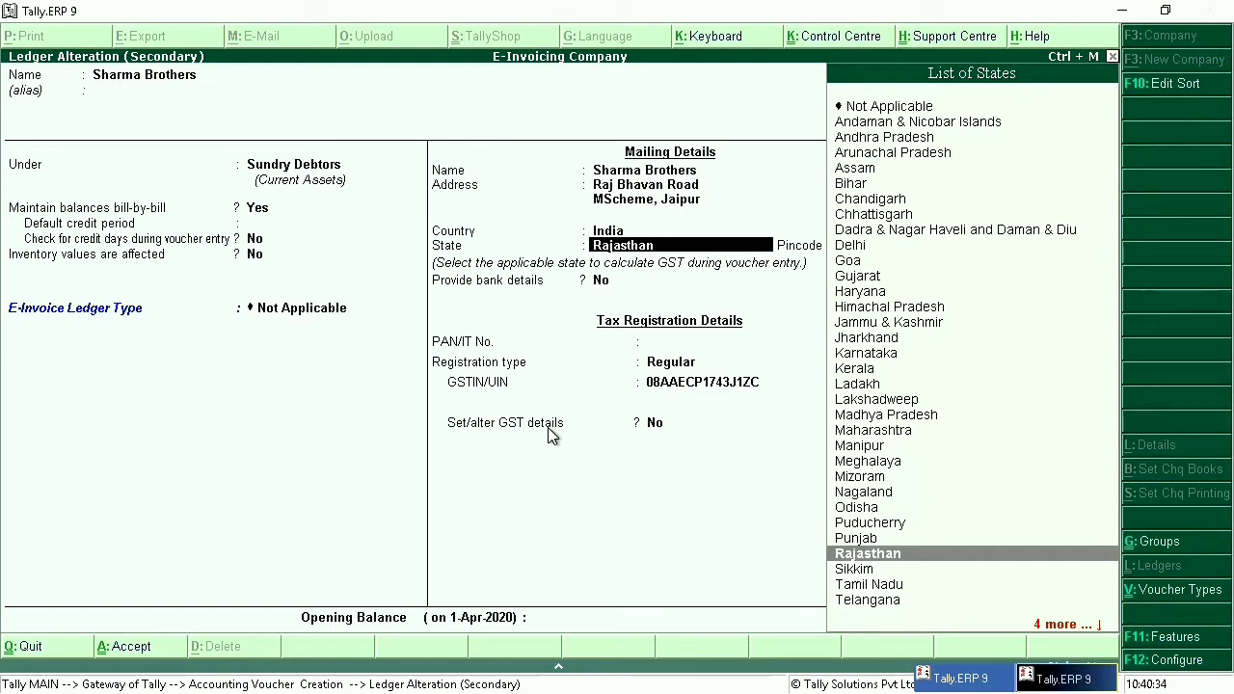
key(Return)
key(Return)
key(Return)
key(Return)
key(Return)
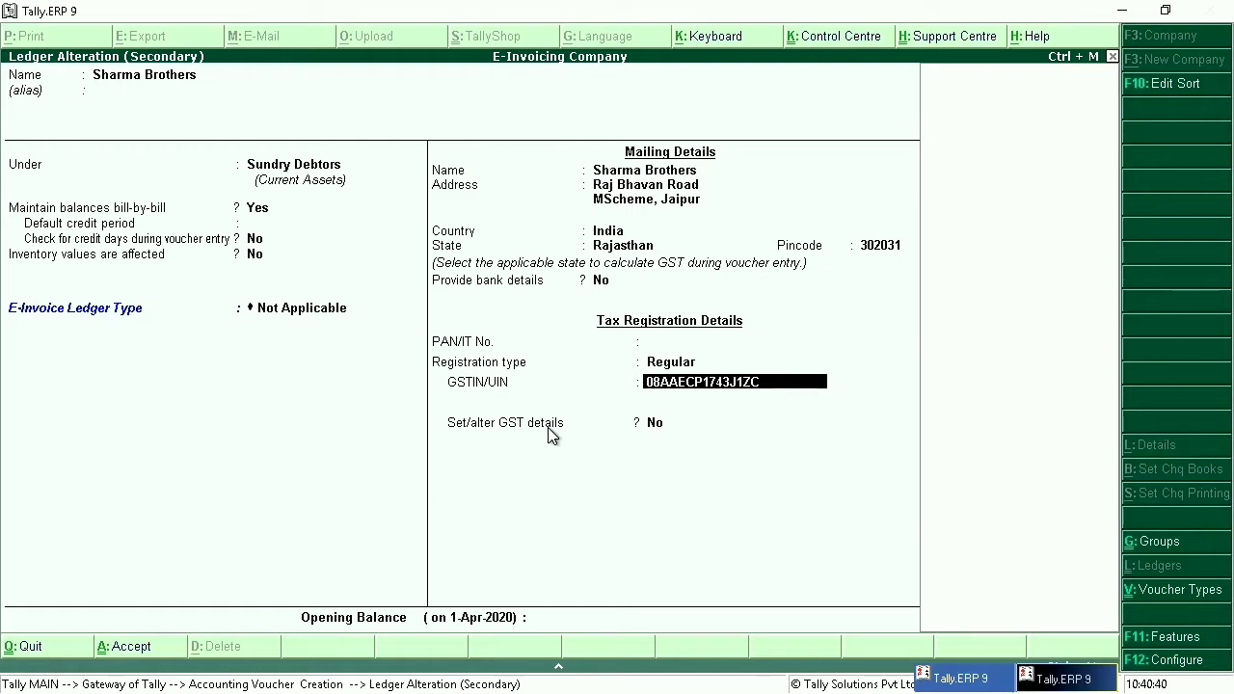
key(Return)
key(Return)
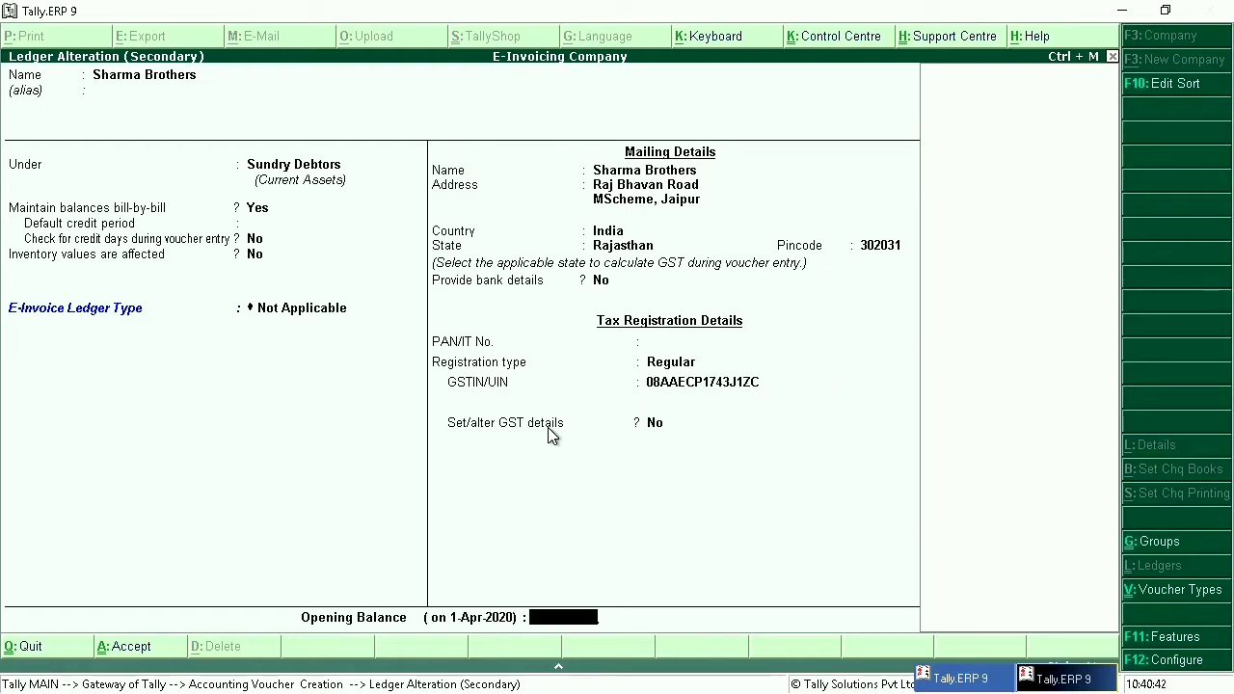
key(Return)
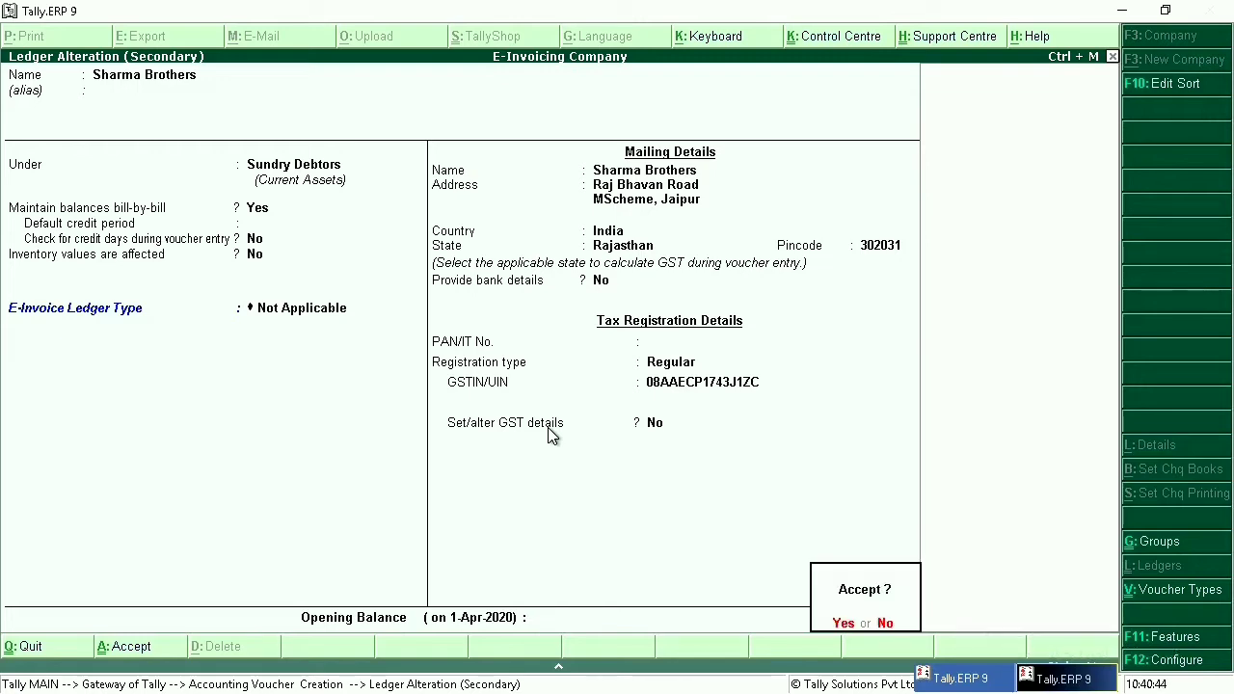
key(Return)
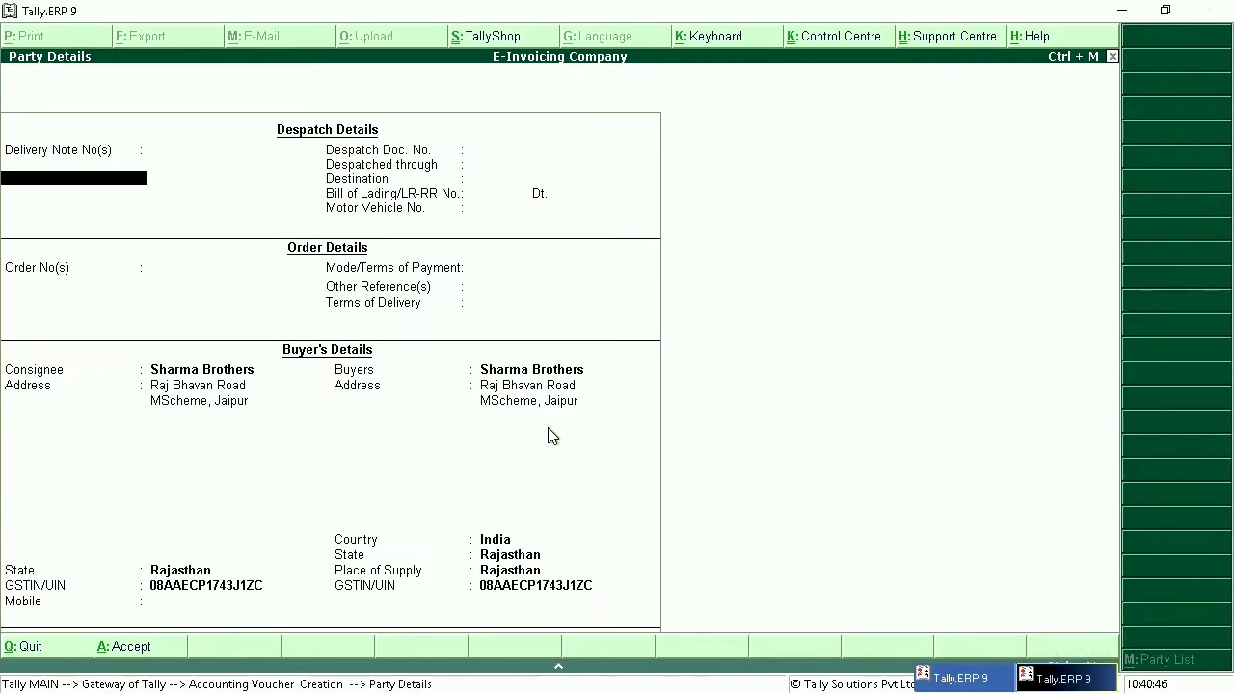
- Set the destination to Rajasthan in the voucher's despatch details
key(Return)
key(Return)
key(Return)
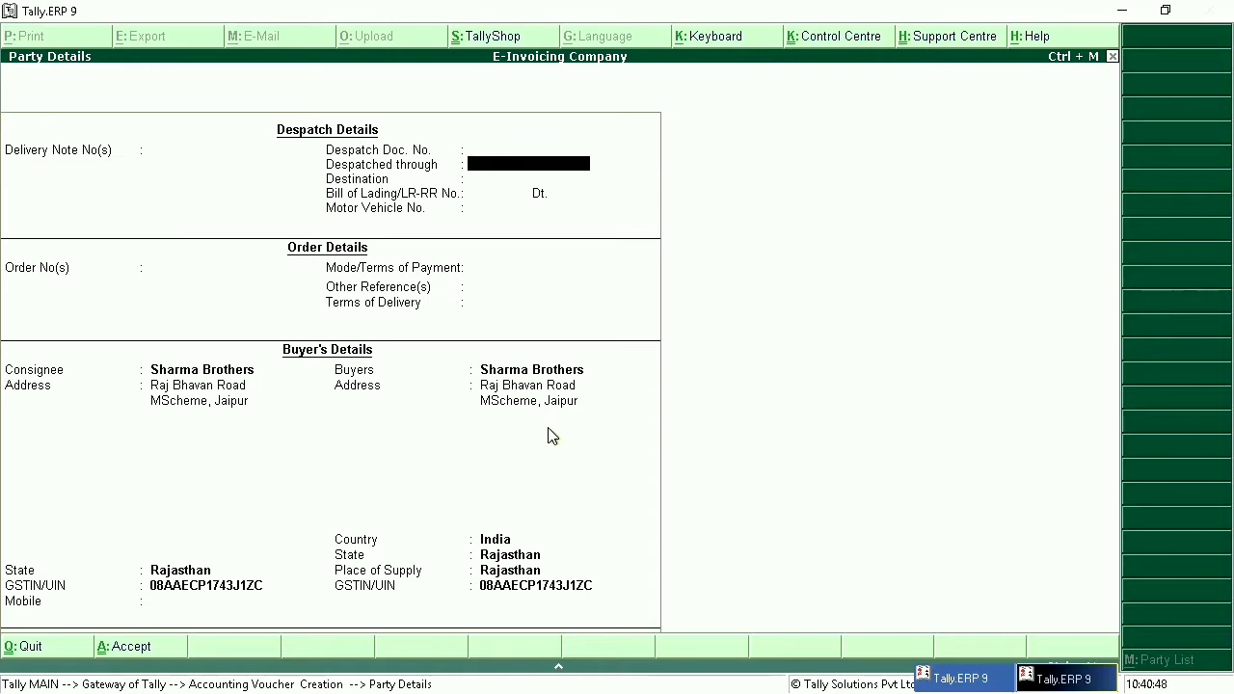
text(Rajasthan)
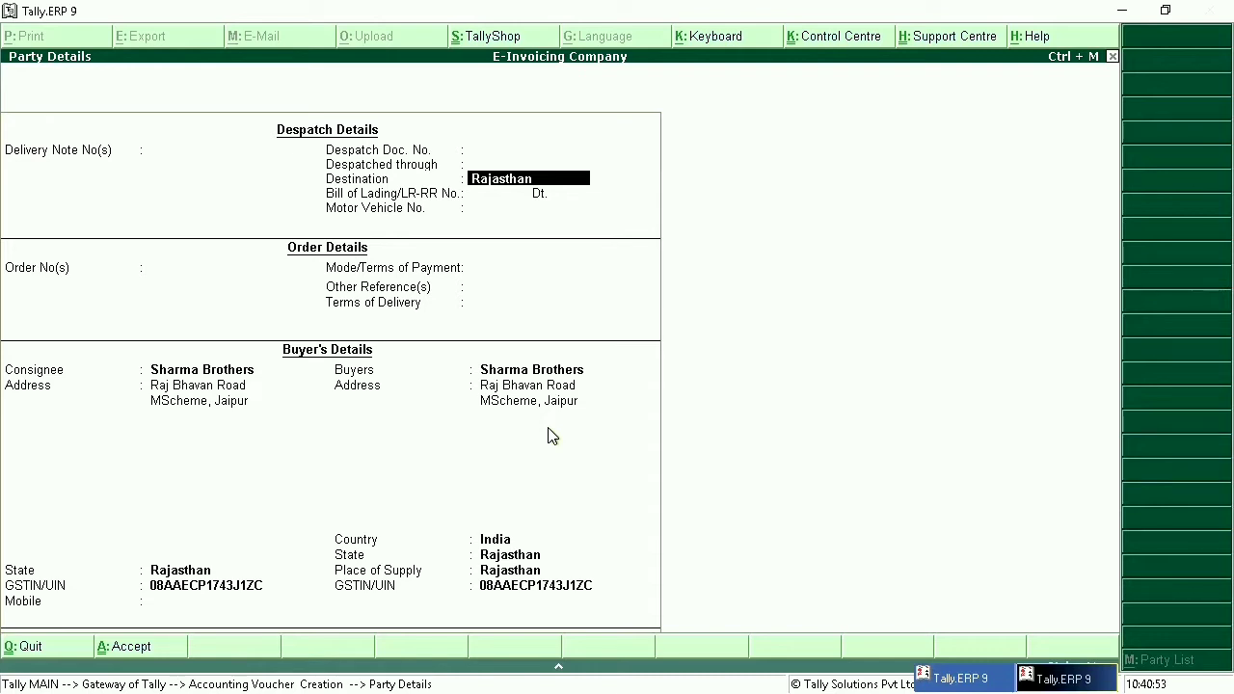
key(Return)
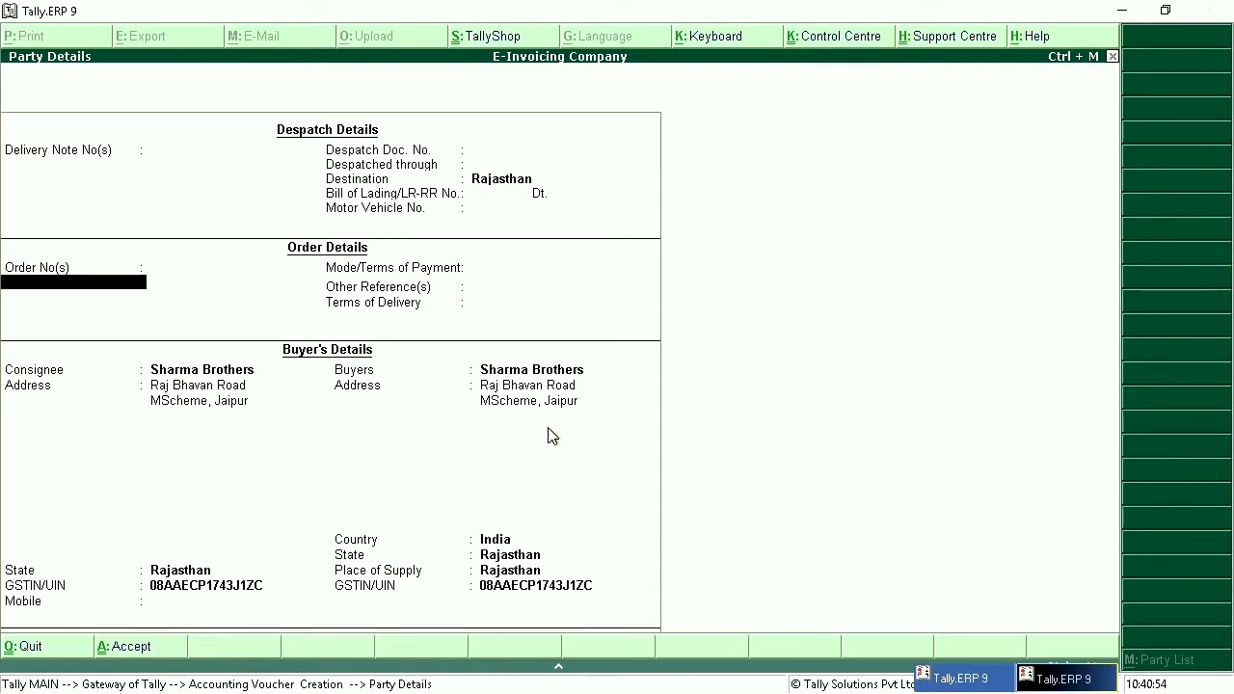
- Accept the remaining order details and the prefilled consignee and buyer details to return to the voucher
key(Return)
key(Return)
key(Return)
key(Return)
key(Return)
key(Return)
key(Return)
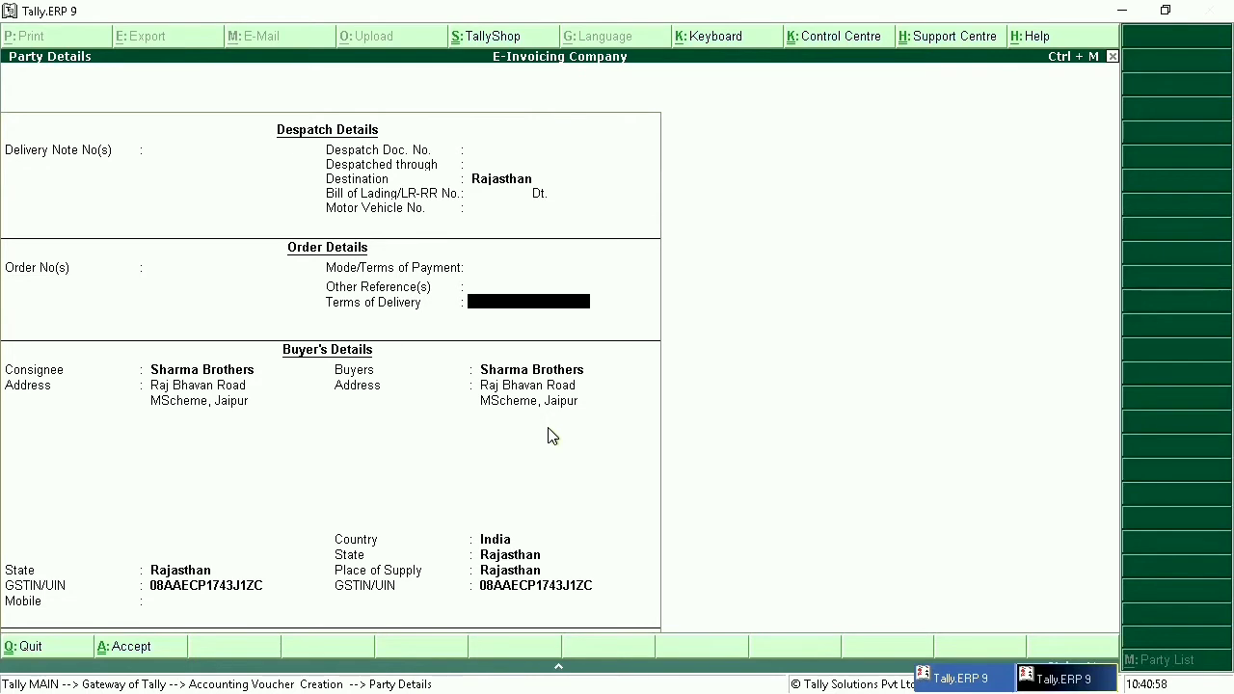
key(Return)
key(Return)
key(Return)
key(Return)
key(Return)
key(Return)
key(Return)
key(Return)
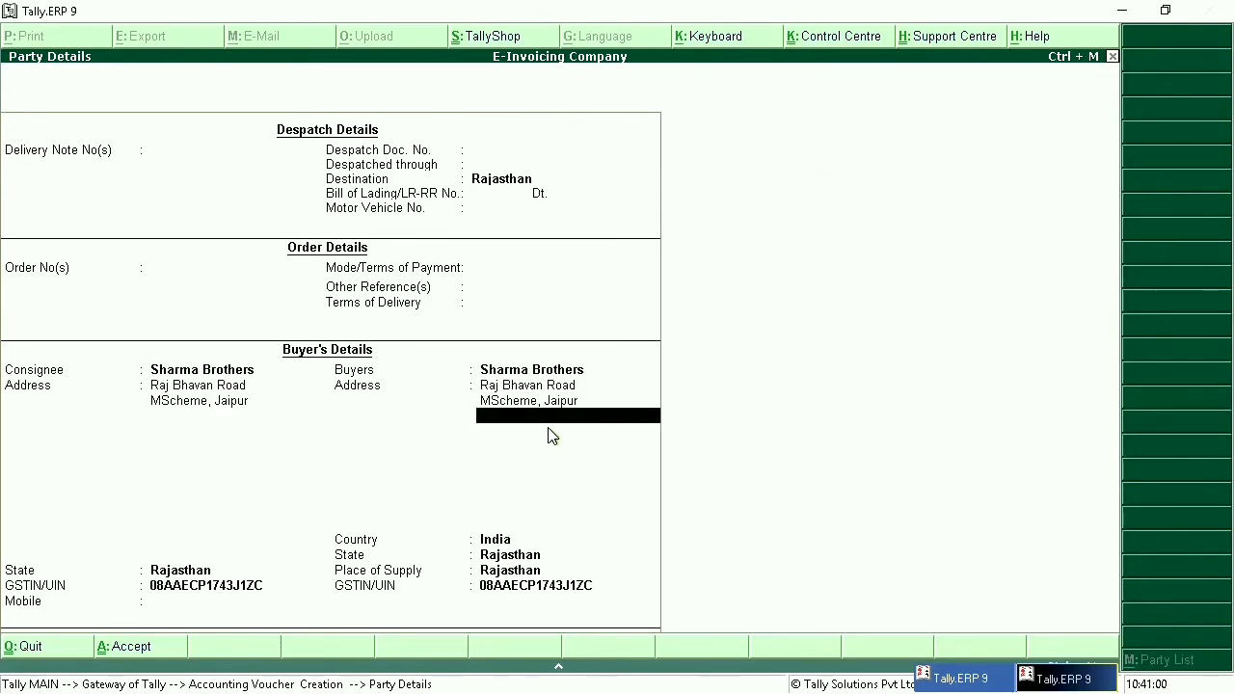
key(Return)
key(Return)
key(Return)
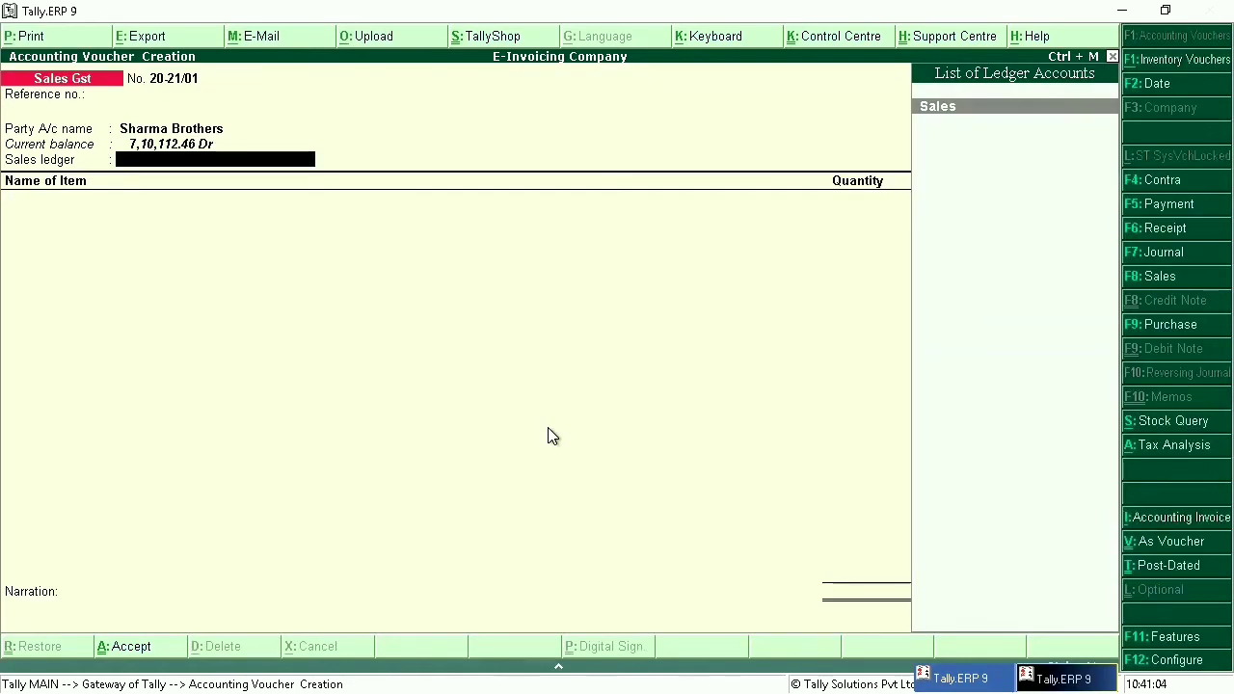
- Use the Sales ledger for the voucher and add Mobile as the stock item
key(Return)
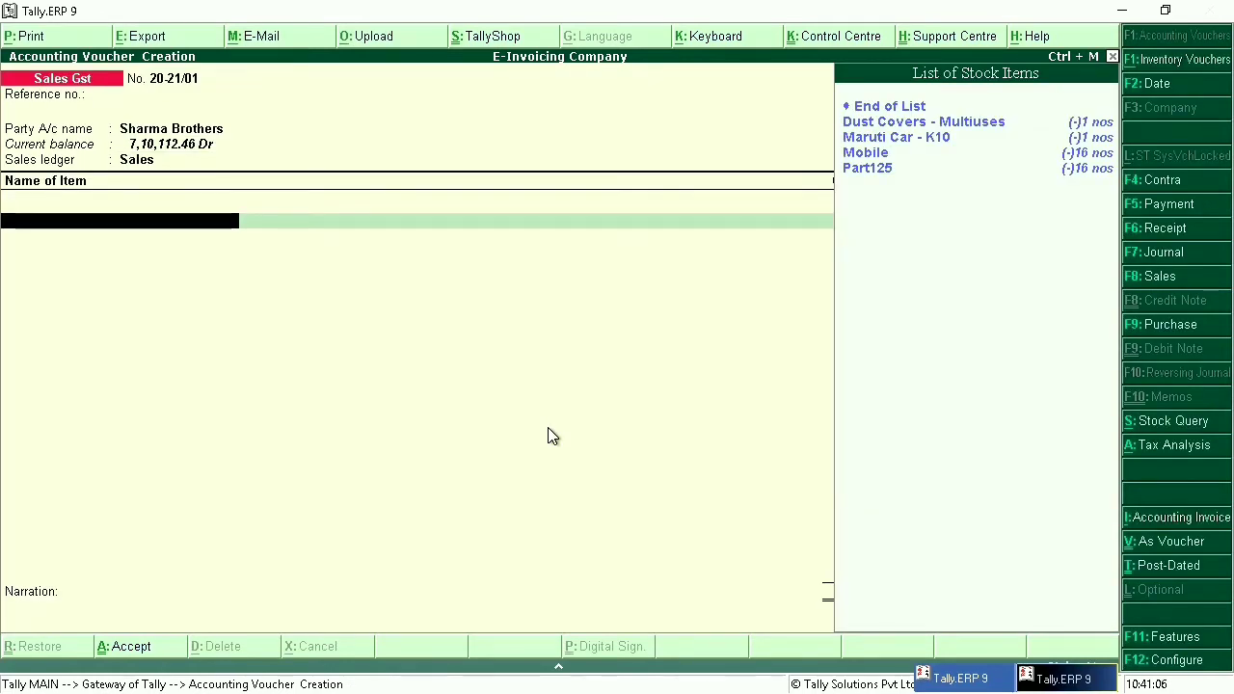
key(Down)
key(Down)
key(Down)
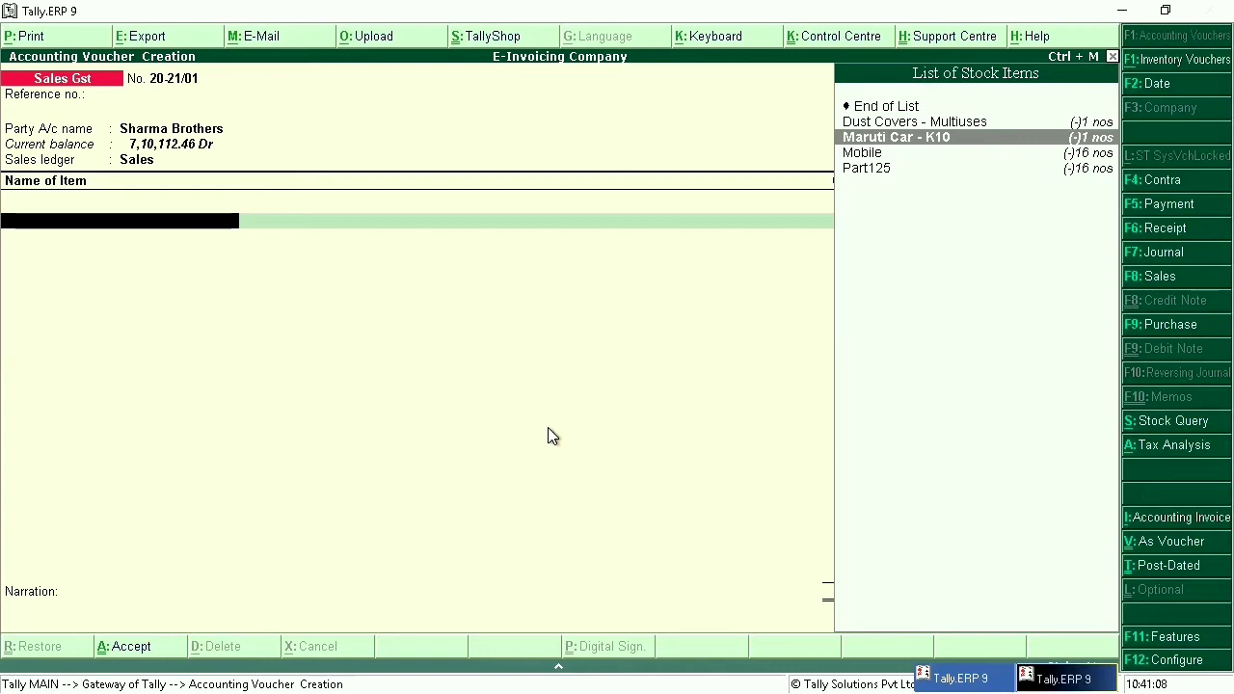
key(Return)
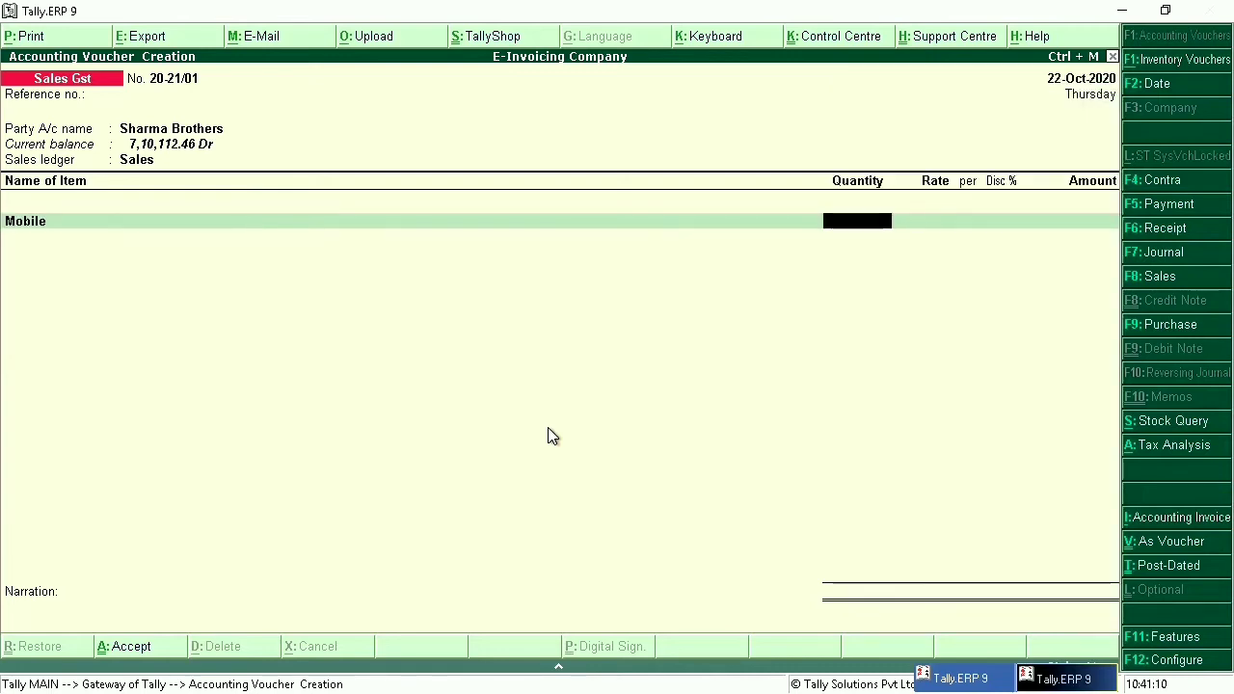
- Enter a quantity of 1 nos and a rate of 10,000 for the Mobile item, without a discount
text(1)
key(Return)
key(Return)
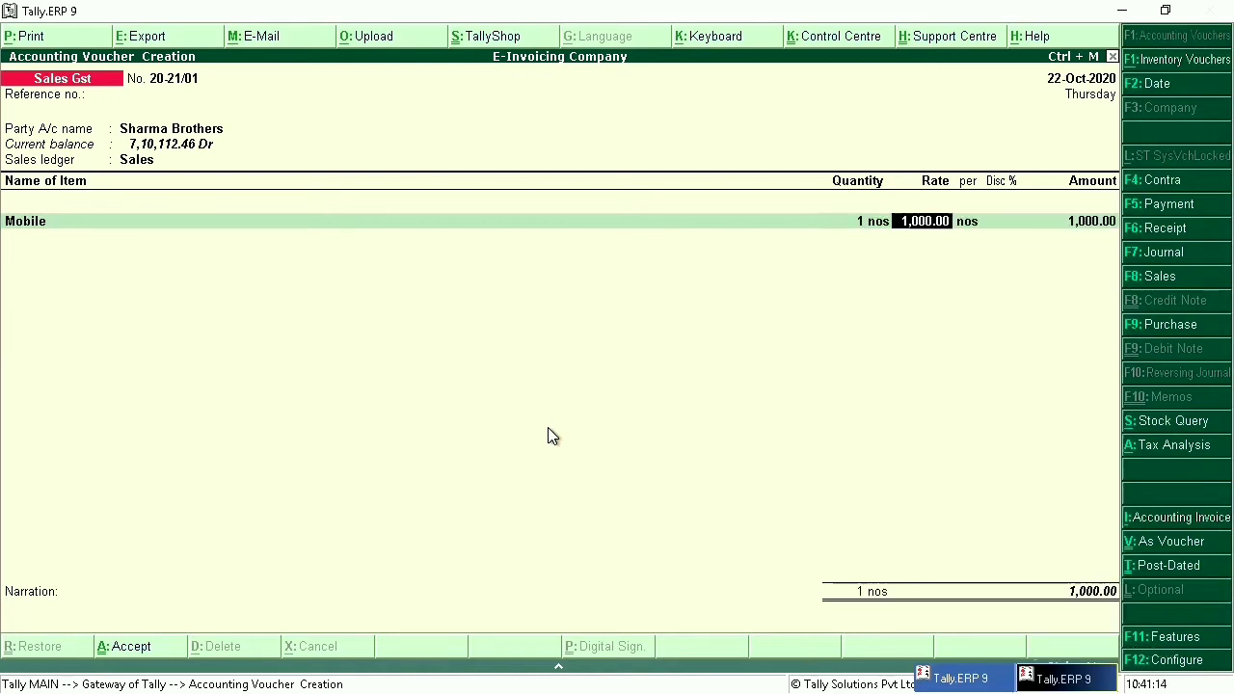
key(Return)
key(BackSpace)
text(10000)
key(Return)
key(Return)
key(Return)
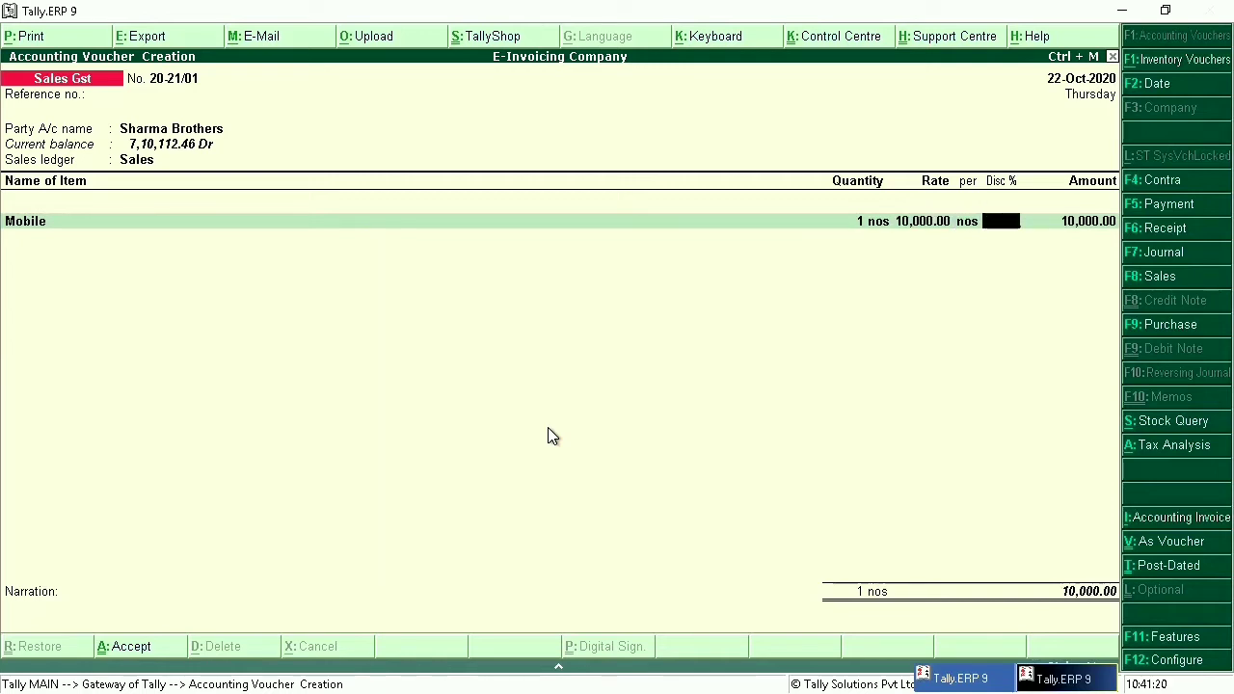
key(Return)
key(Return)
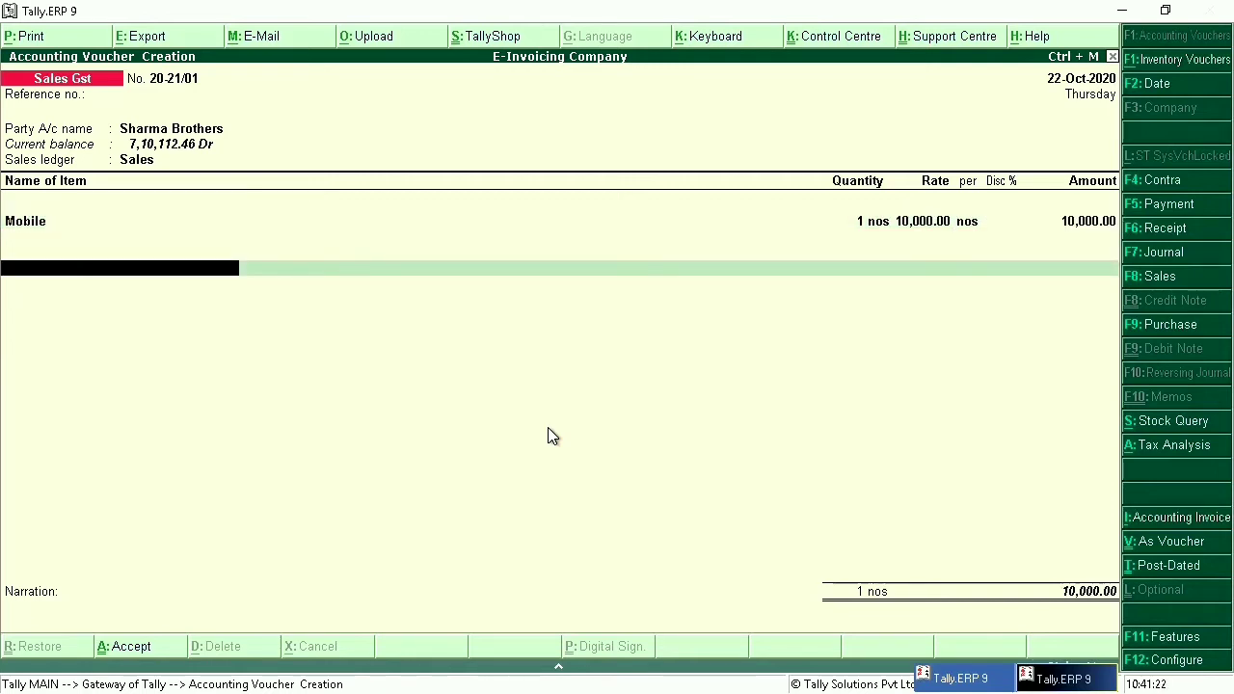
- Add the CGST and SGST tax ledgers below the item with their calculated amounts
text(Cgst)
key(Return)
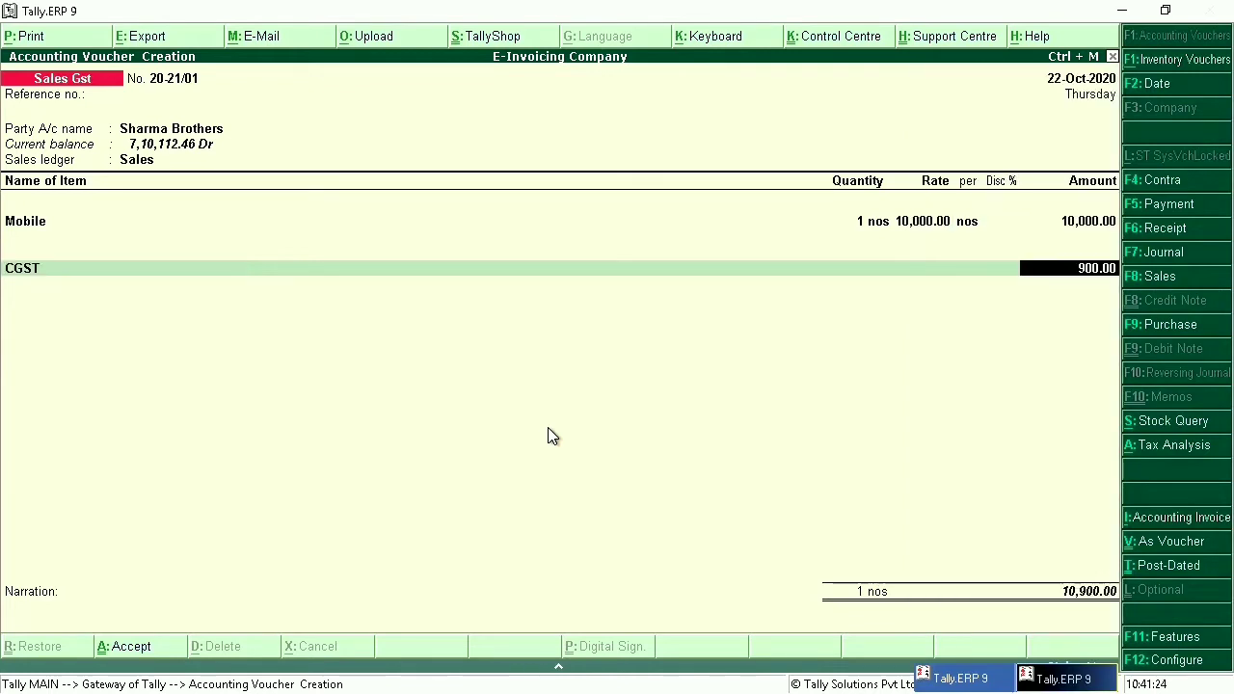
key(Return)
text(Sgst)
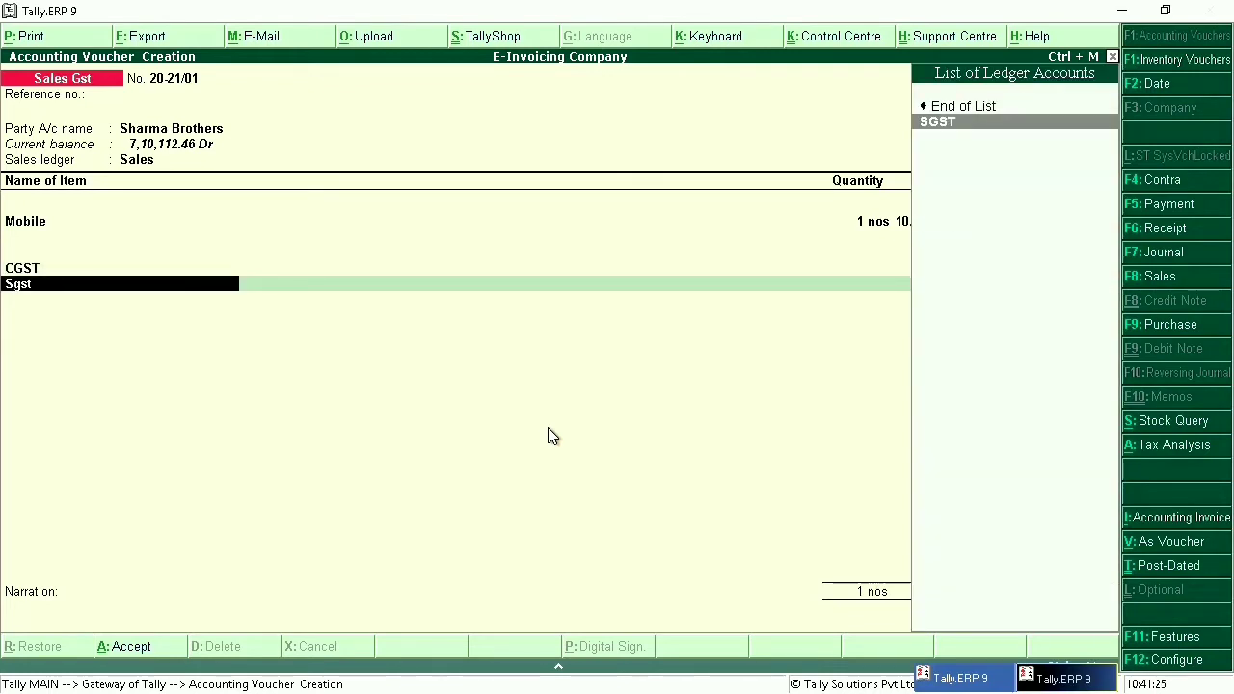
key(Return)
key(Return)
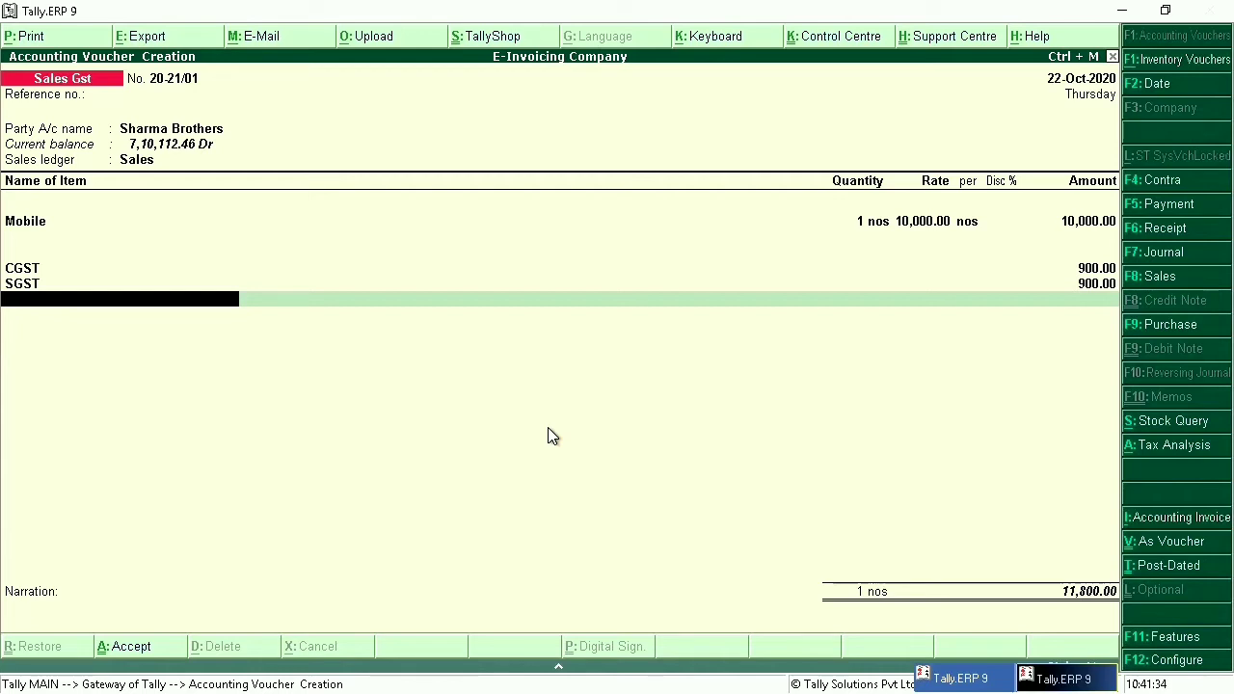
- Change the Mobile item's amount to 10,000.20 and recalculate the CGST and SGST lines
key(BackSpace)
key(BackSpace)
key(BackSpace)
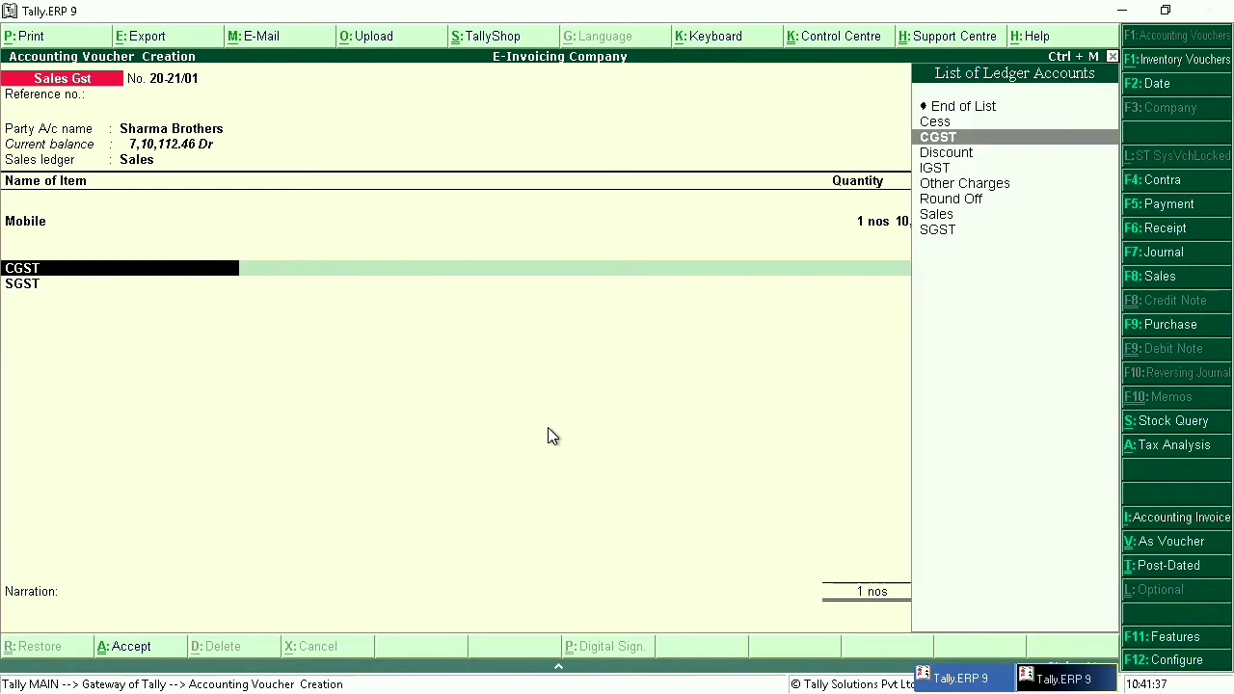
text(10000)
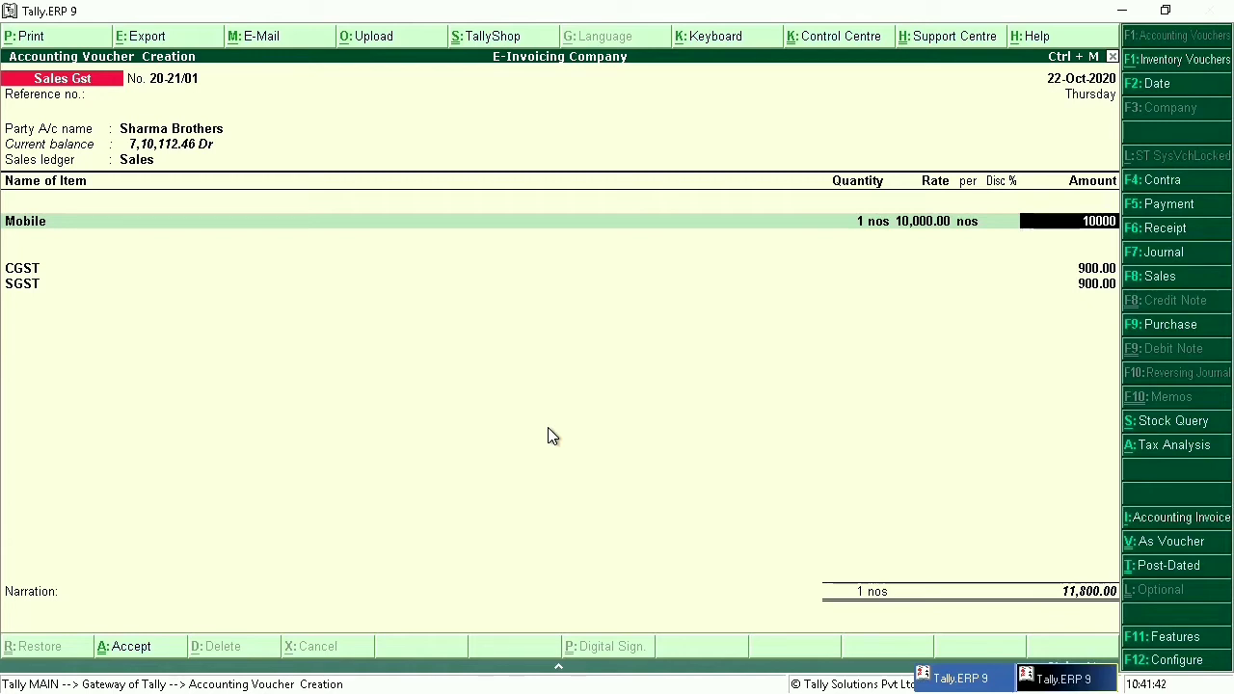
text(.2)
key(Return)
key(Return)
key(Return)
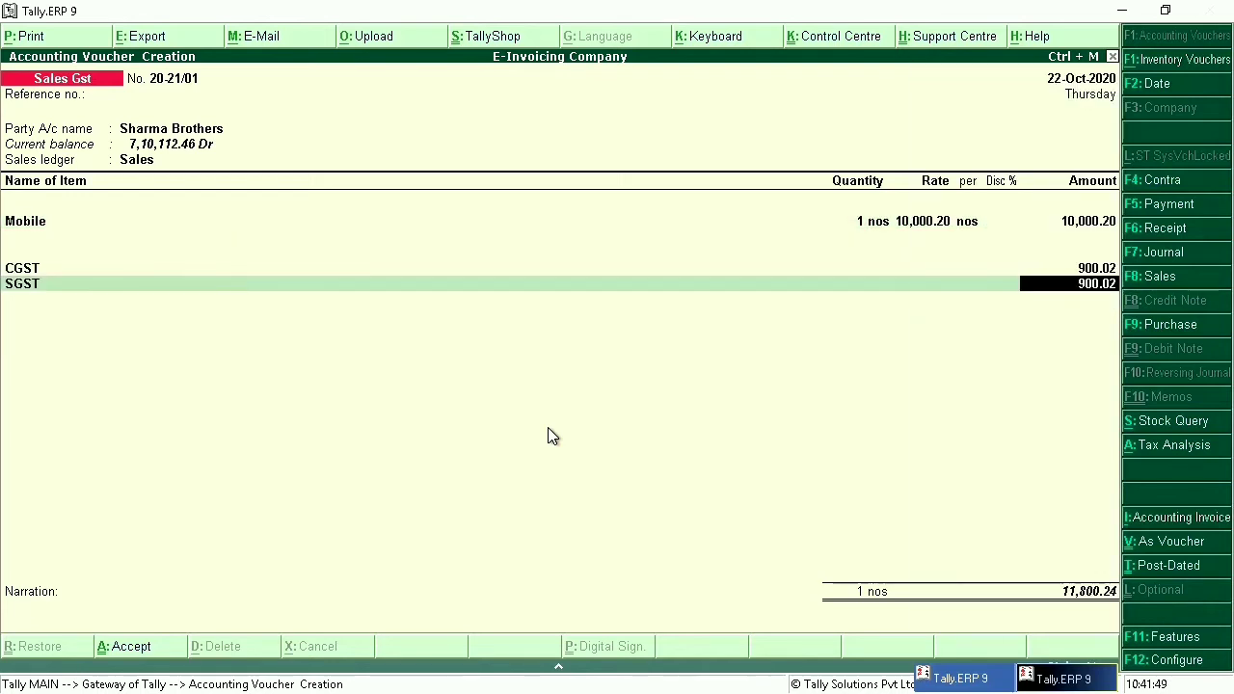
key(Return)
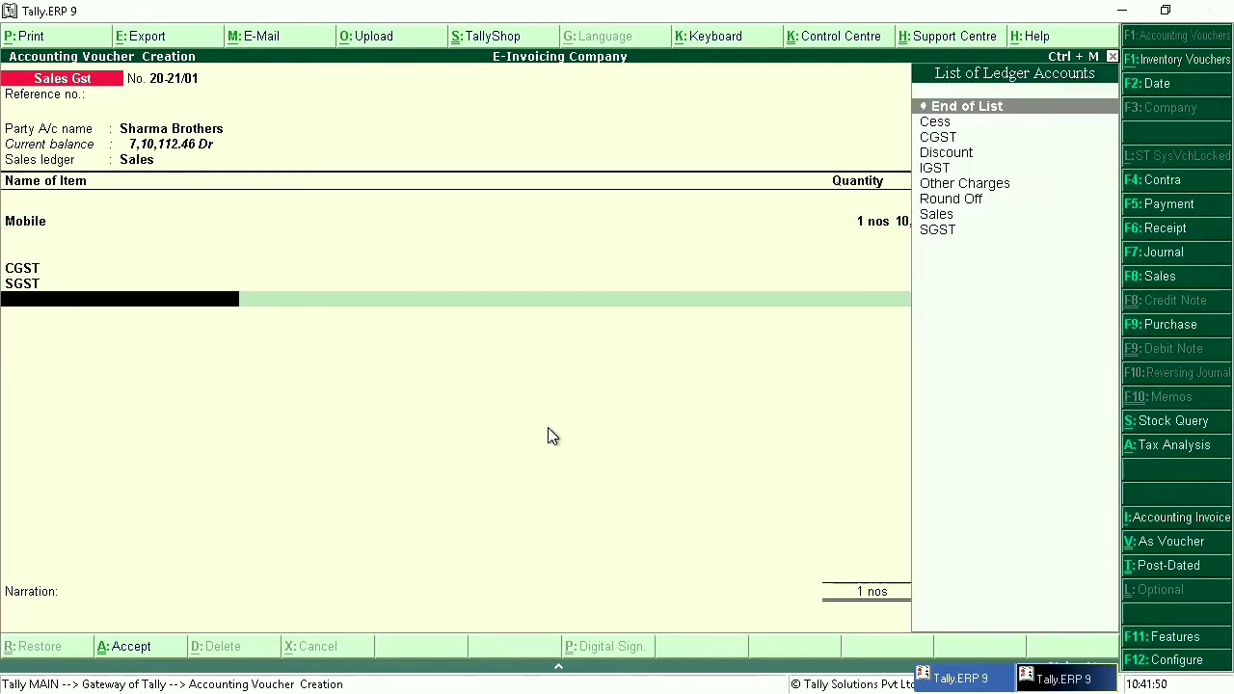
- Add the Round Off ledger below the taxes with an amount of -0.24
text(Rou)
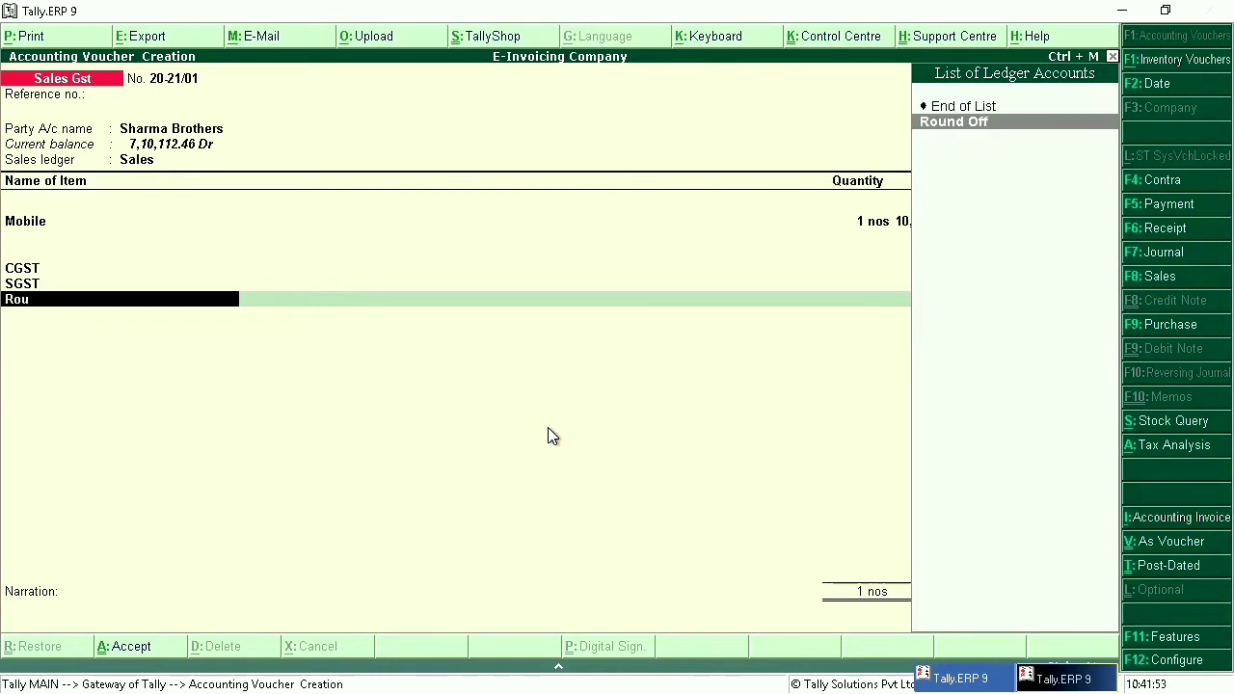
key(Return)
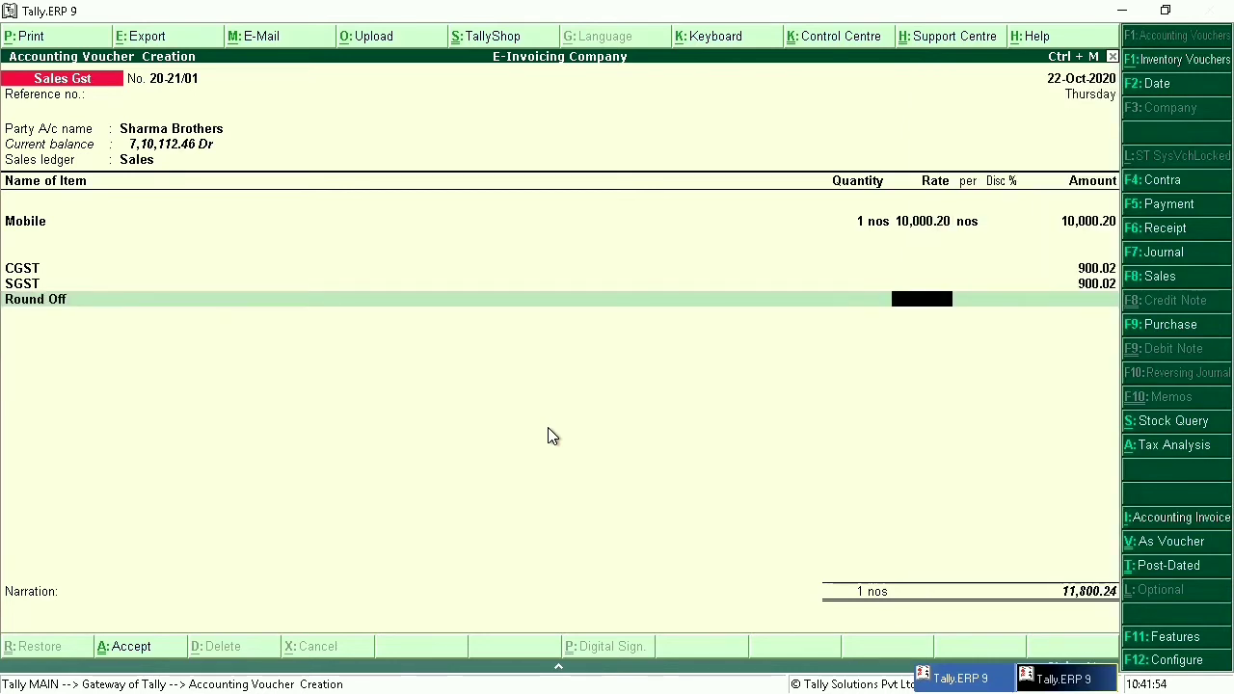
key(Return)
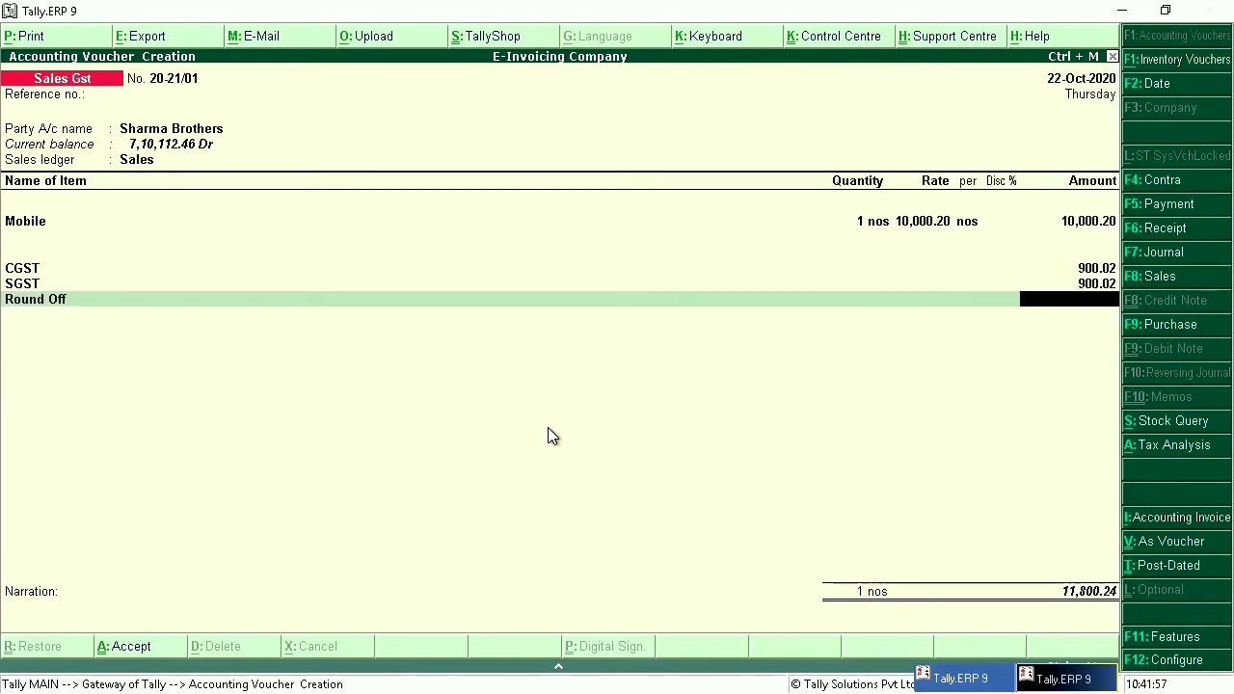
text(-.24)
key(Return)
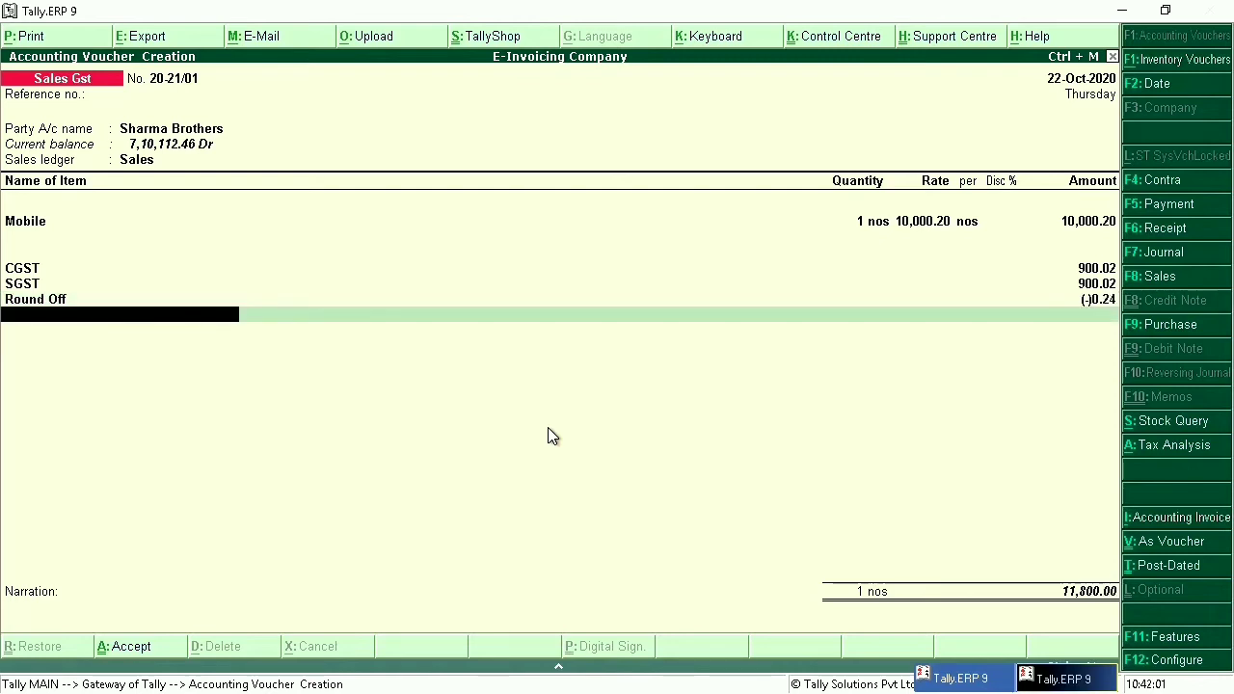
- Open the Round Off ledger for alteration from the voucher and go to its E-Invoice Ledger Type setting
key(BackSpace)
key(BackSpace)
key(BackSpace)
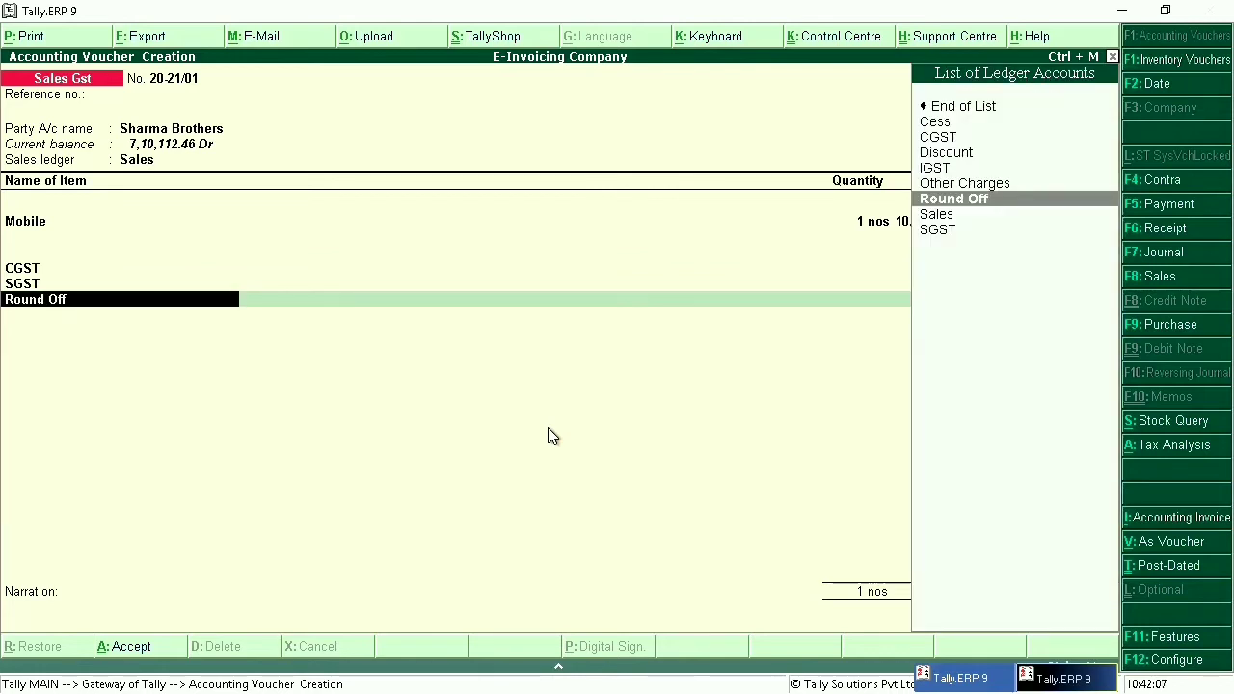
key(ctrl+Return)
key(Return)
key(Return)
key(Return)
key(Return)
key(Return)
key(Return)
key(Return)
key(Return)
key(Return)
key(Return)
key(Return)
key(Return)
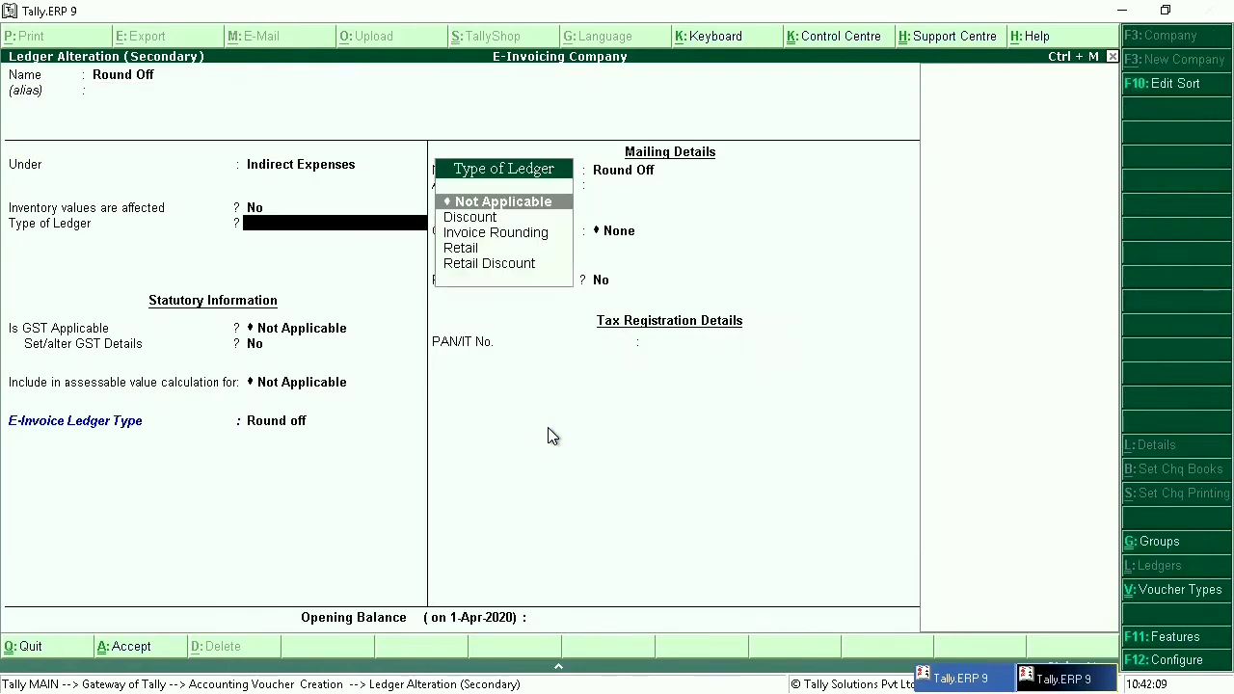
key(BackSpace)
key(BackSpace)
key(BackSpace)
key(BackSpace)
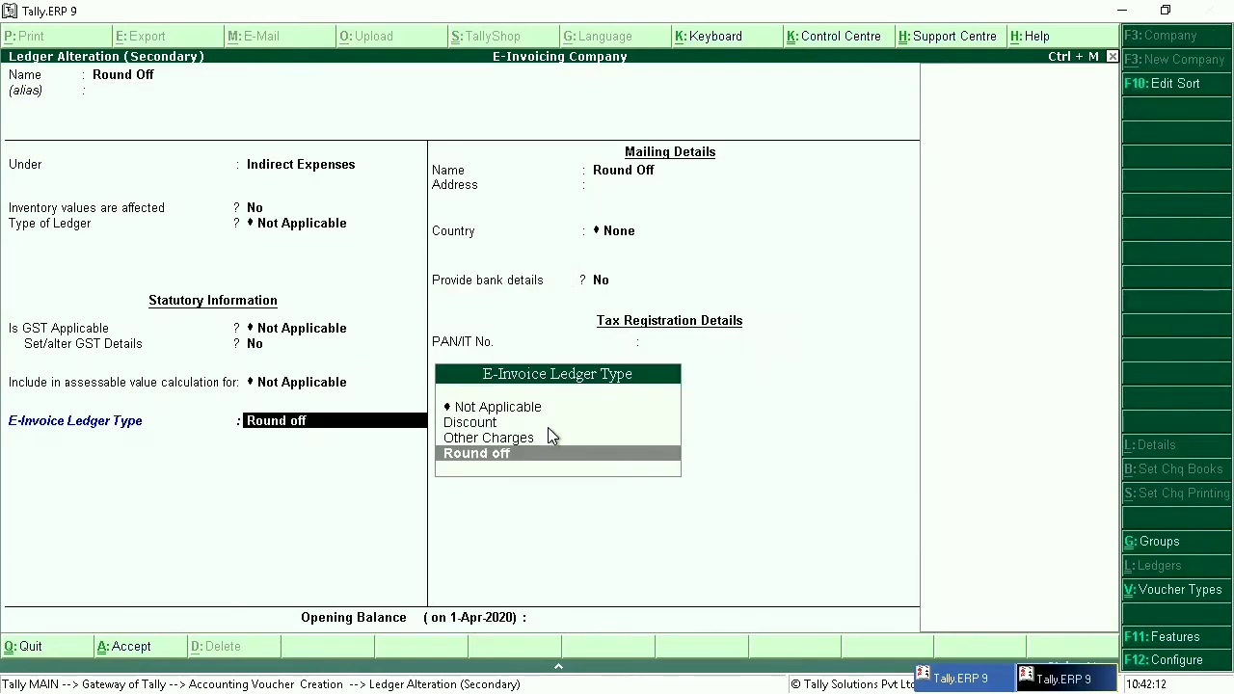
- Review the Discount, Other Charges and Round off e-invoice ledger types, keep Round off and accept the ledger
key(Up)
key(Up)
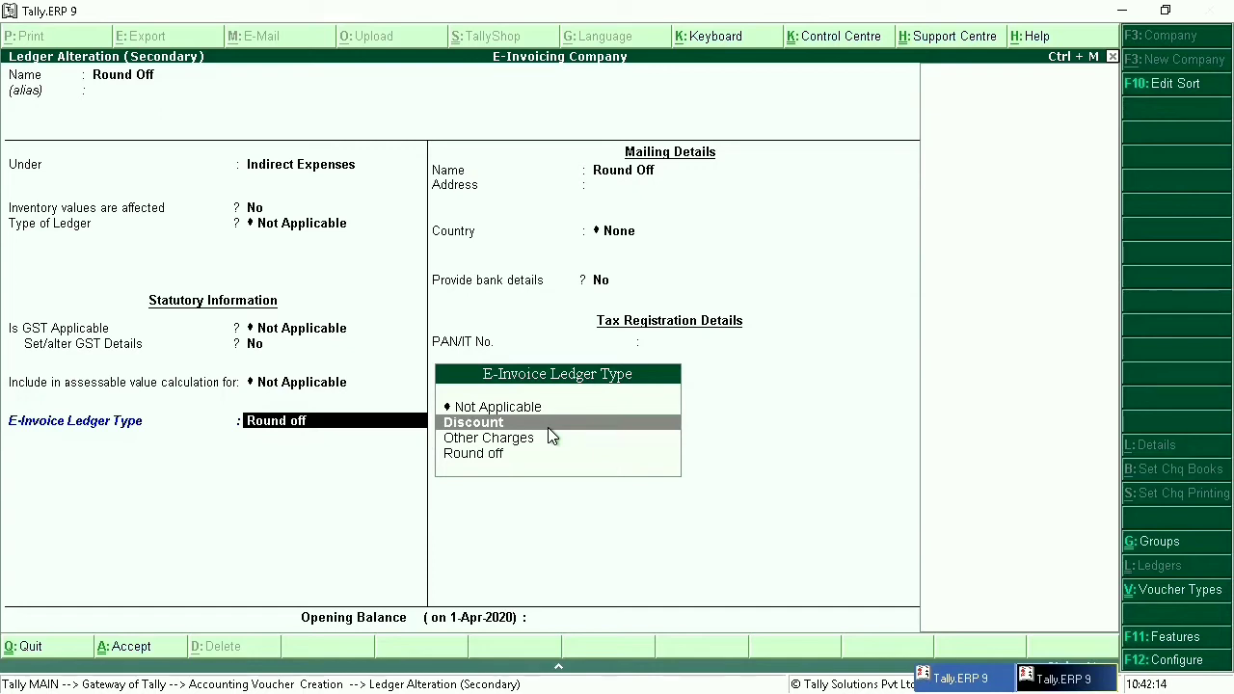
key(Down)
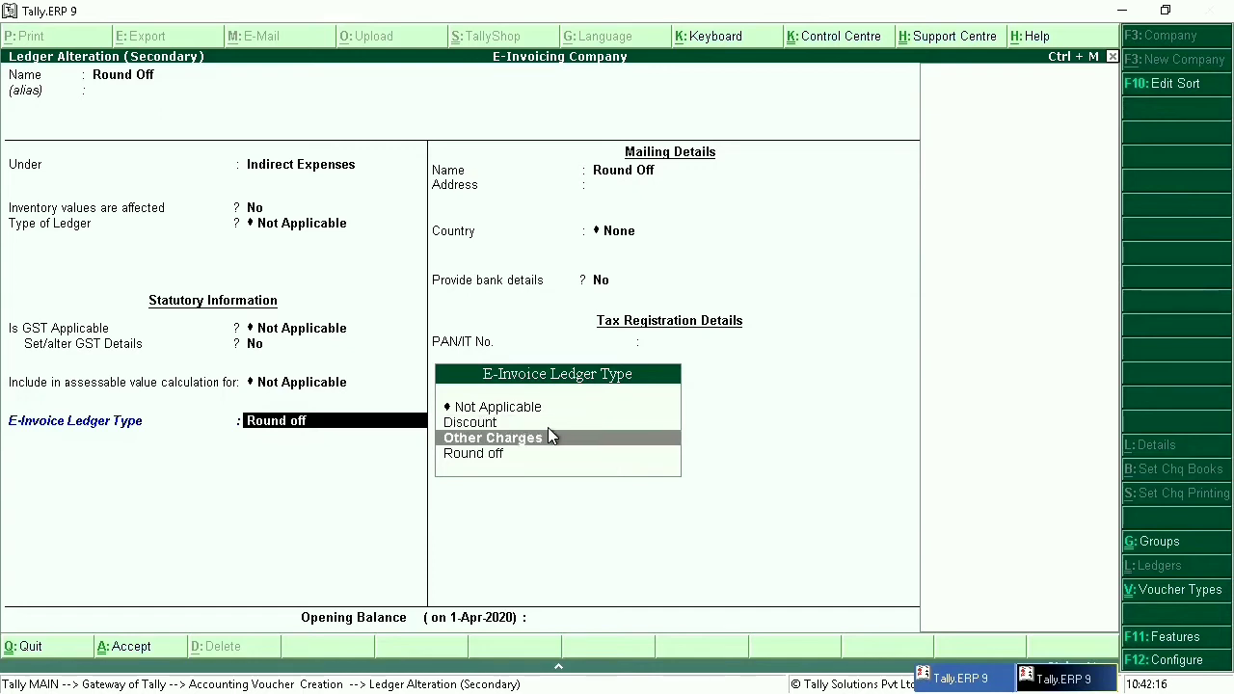
key(Down)
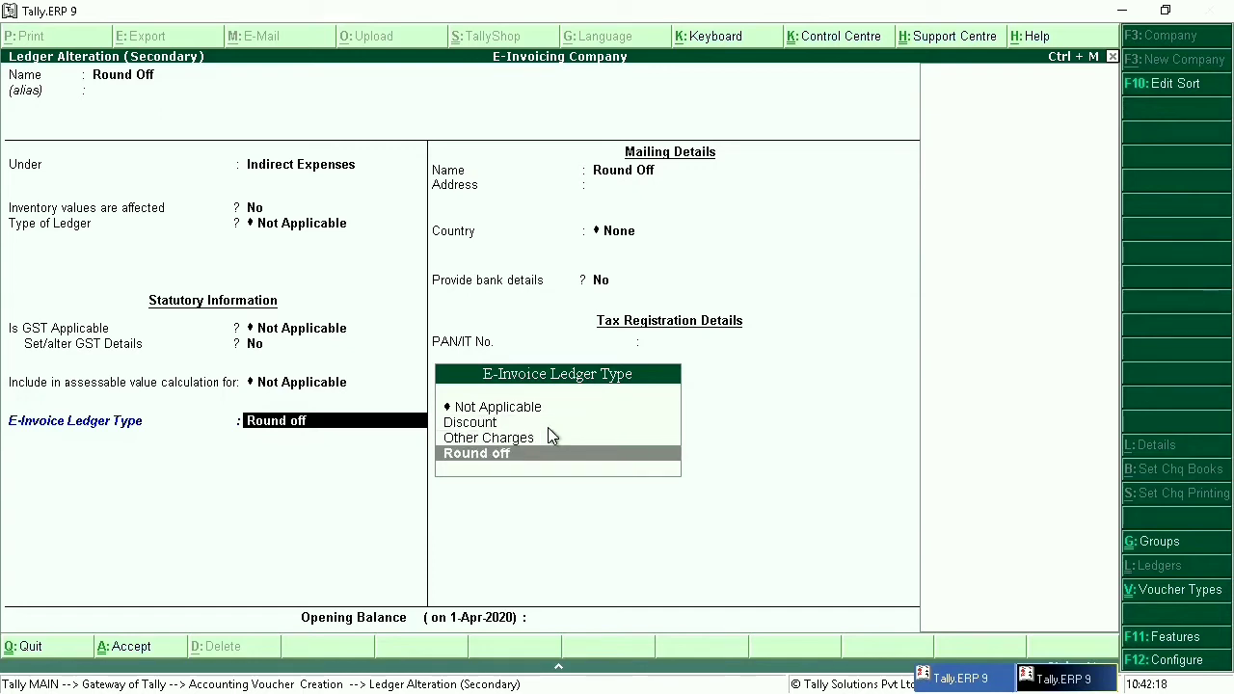
key(Up)
key(Up)
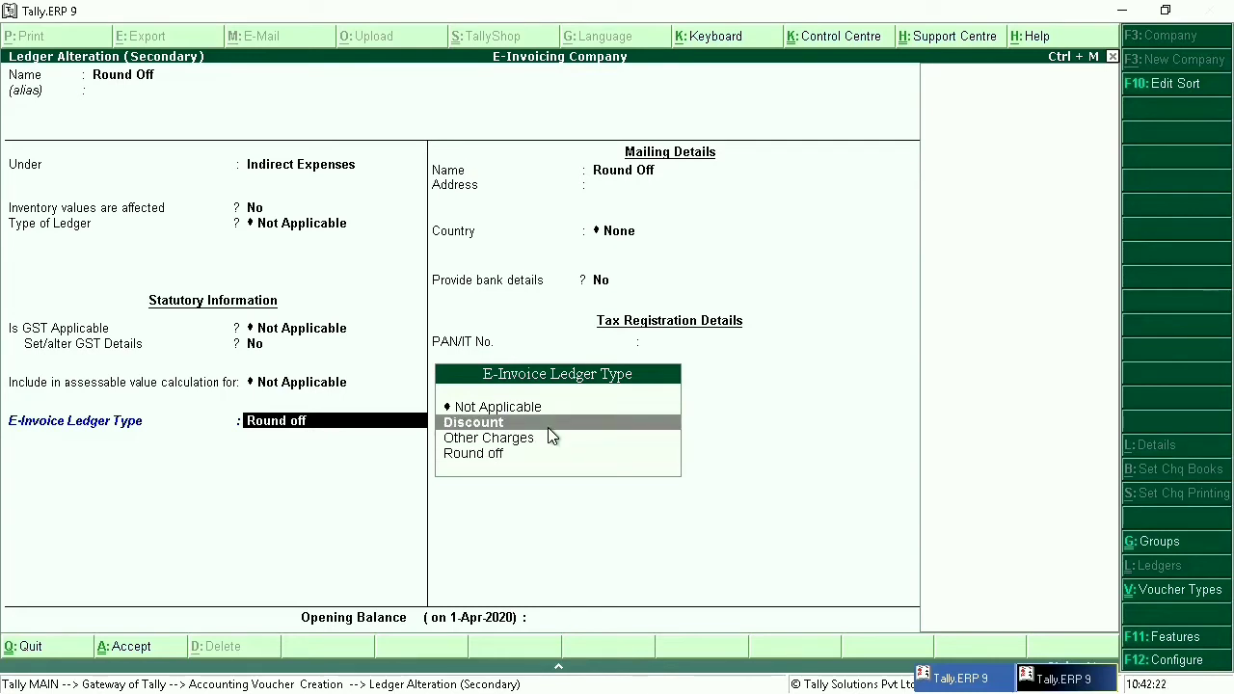
key(Down)
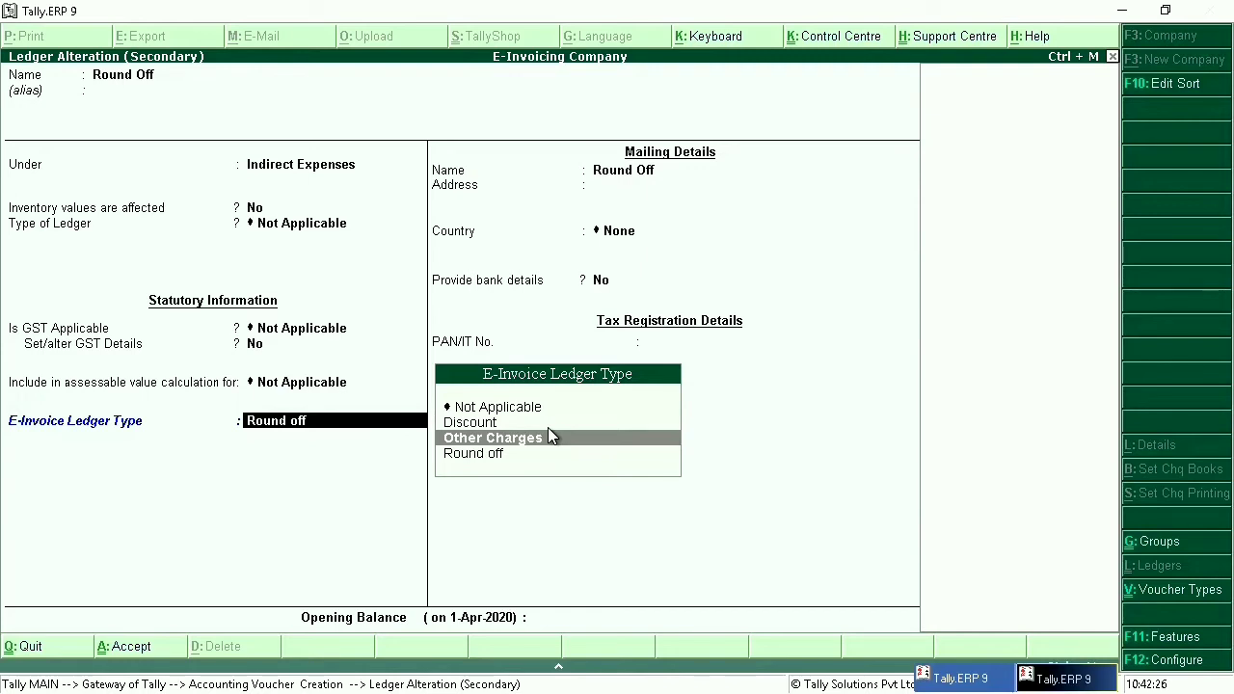
key(Down)
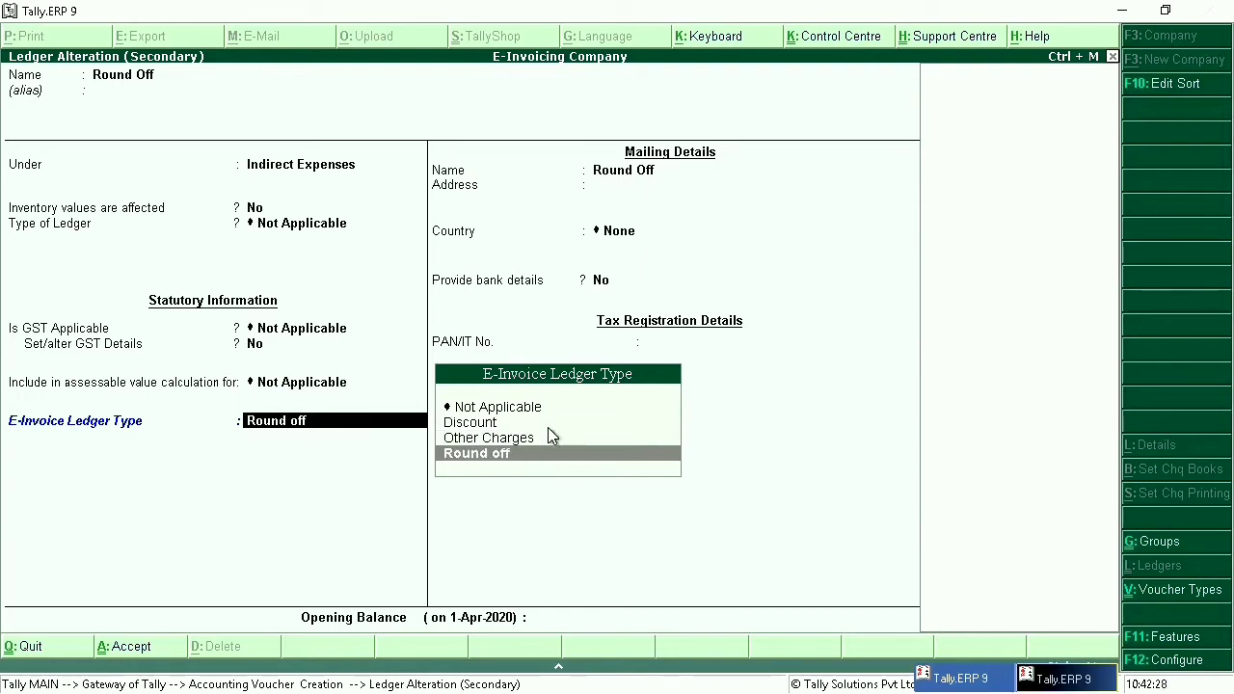
key(Return)
key(Return)
key(Return)
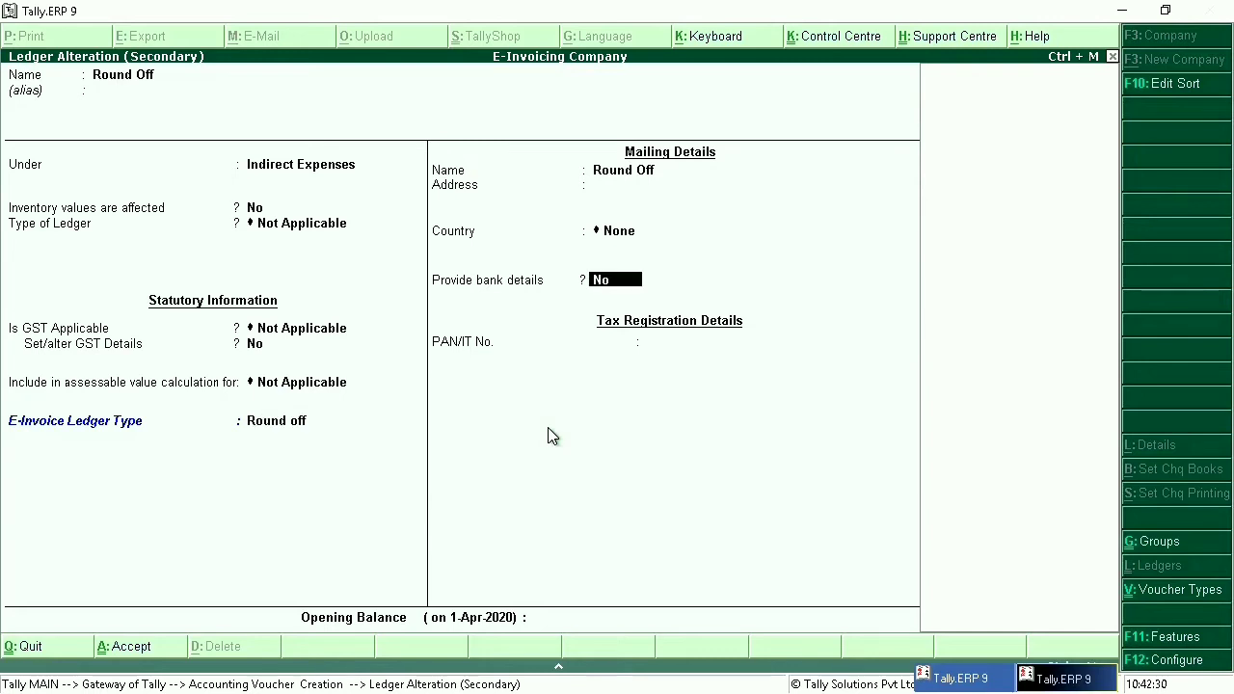
key(Return)
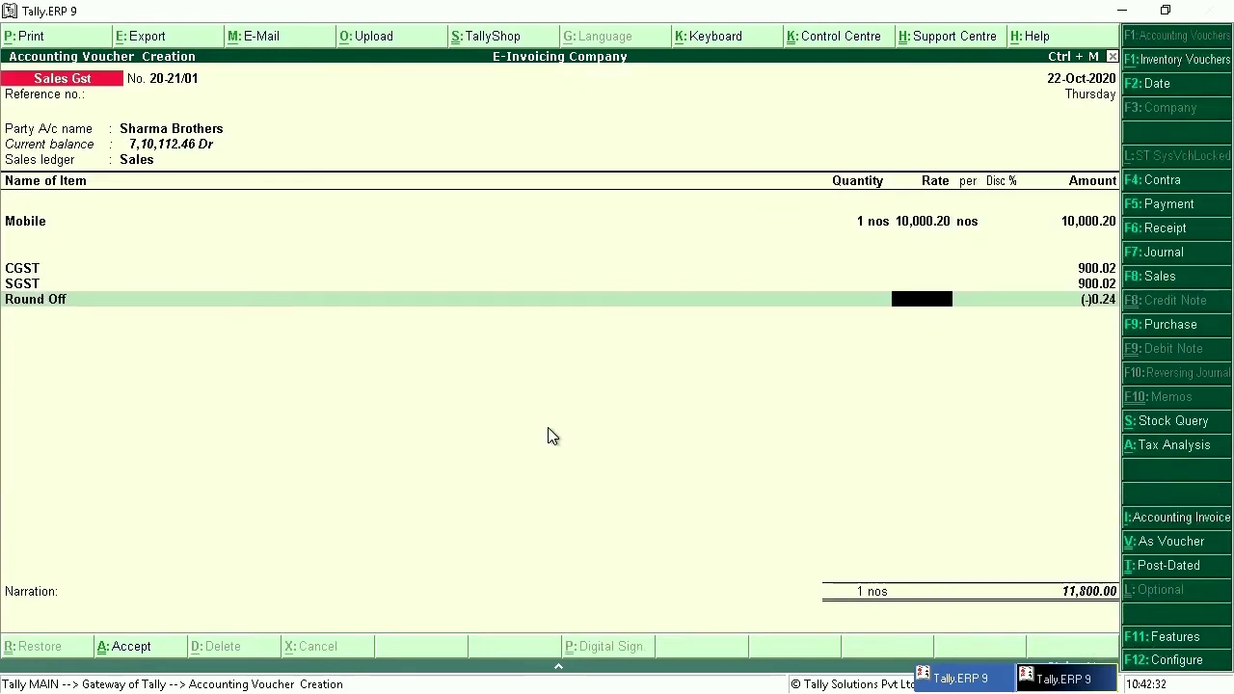
- Complete the Round Off line, leave the narration blank and save the sales voucher
key(Return)
key(Return)
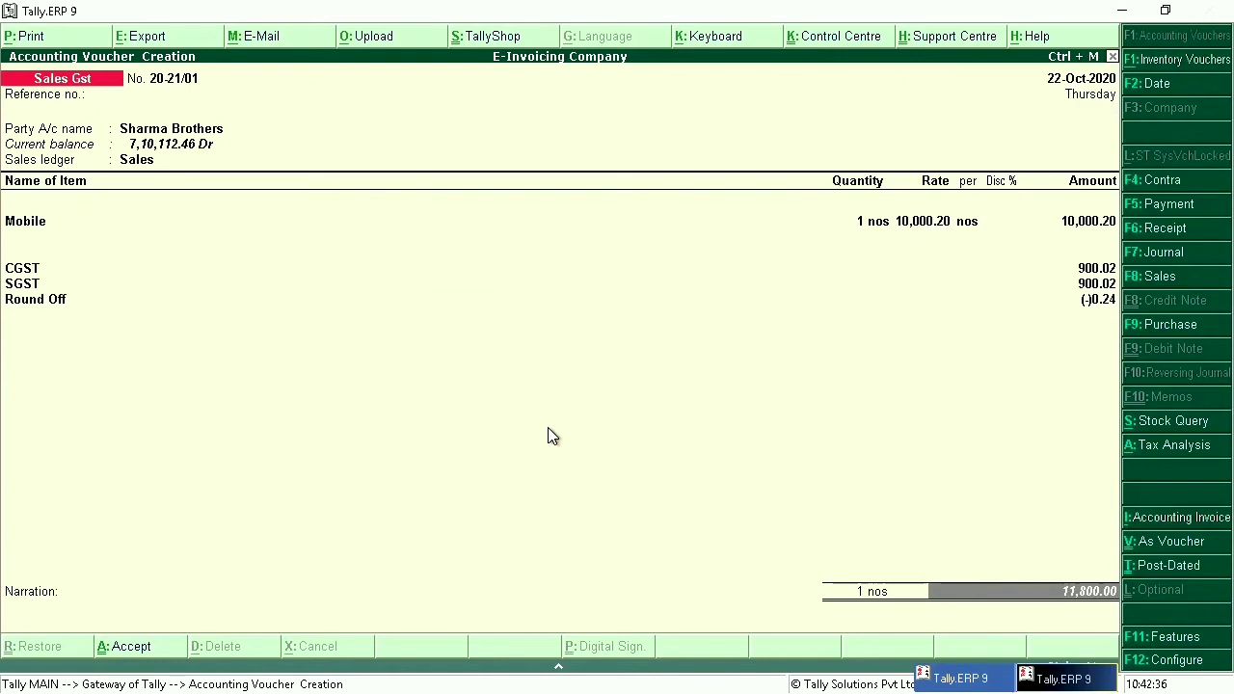
key(Return)
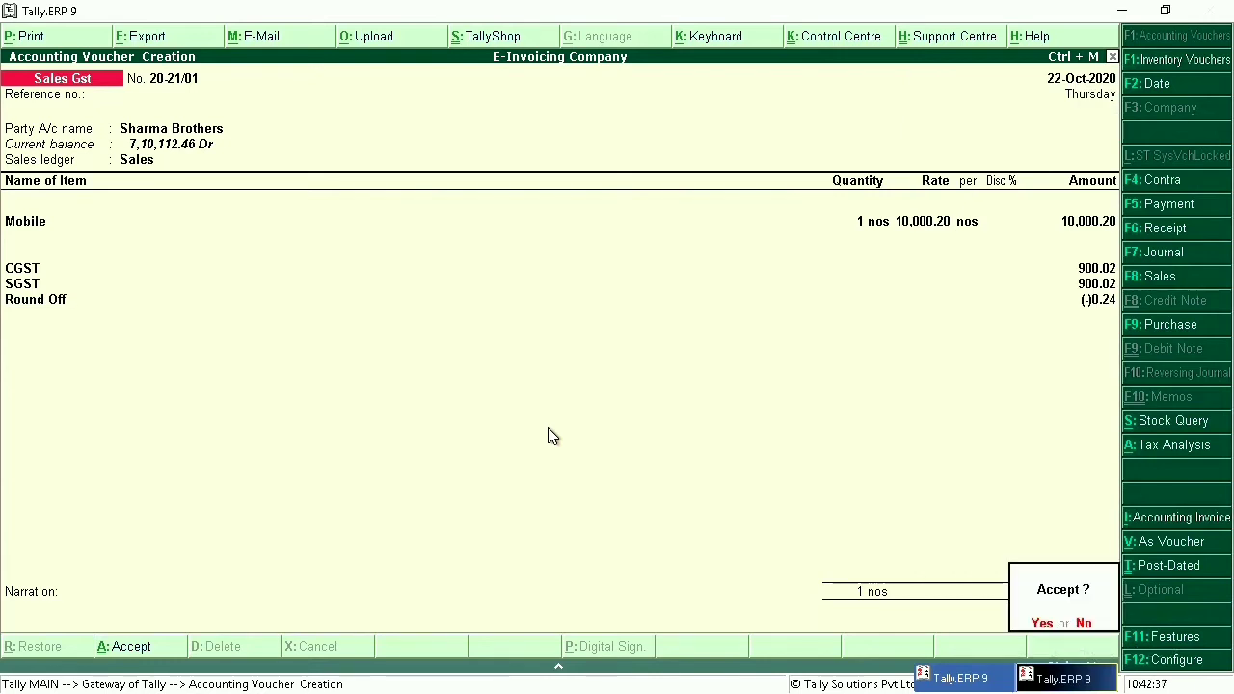
key(Return)
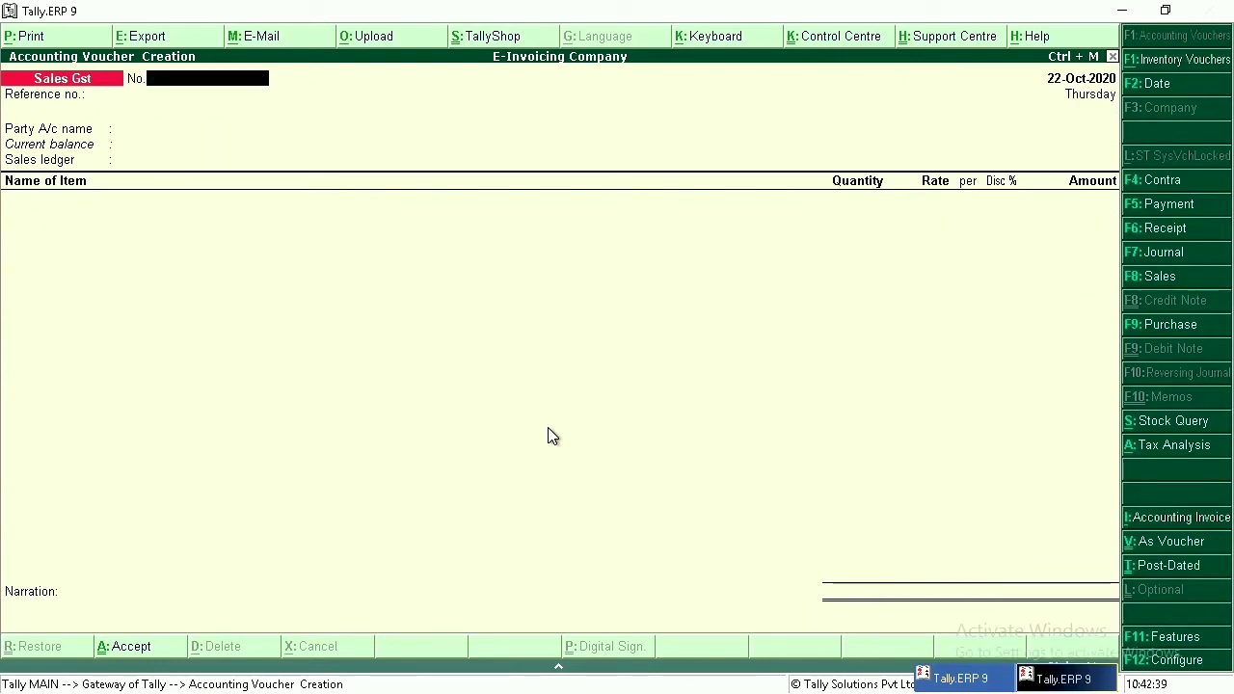
- Leave voucher creation and open the list of vouchers pending e-invoice generation in Smart E-Invoice
key(Escape)
key(Return)
key(Down)
key(Down)
key(Down)
key(Down)
key(Down)
key(Down)
key(Down)
key(Down)
key(Down)
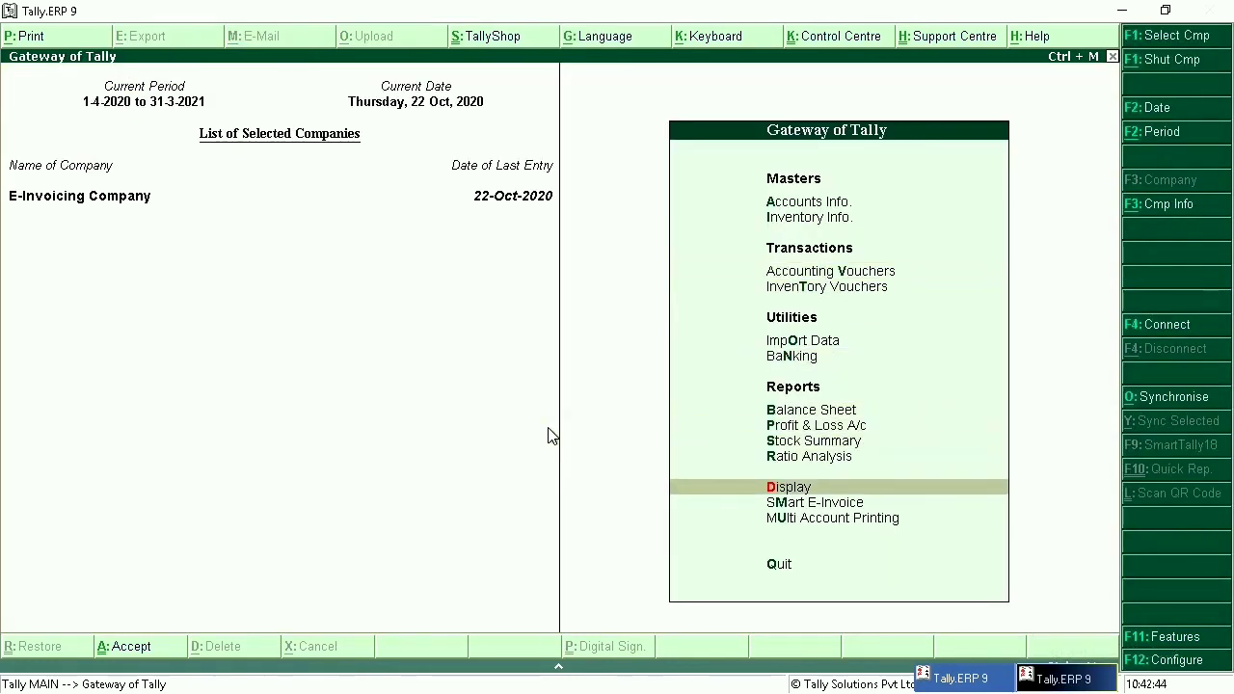
key(Return)
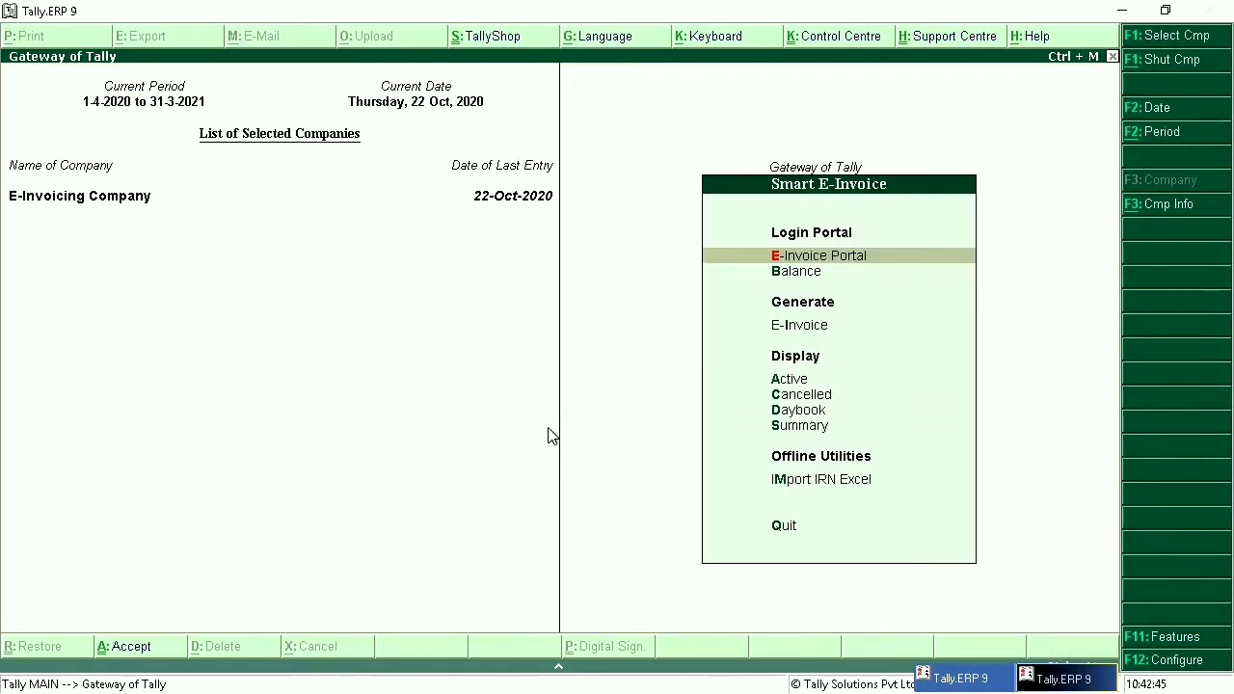
key(Down)
key(Down)
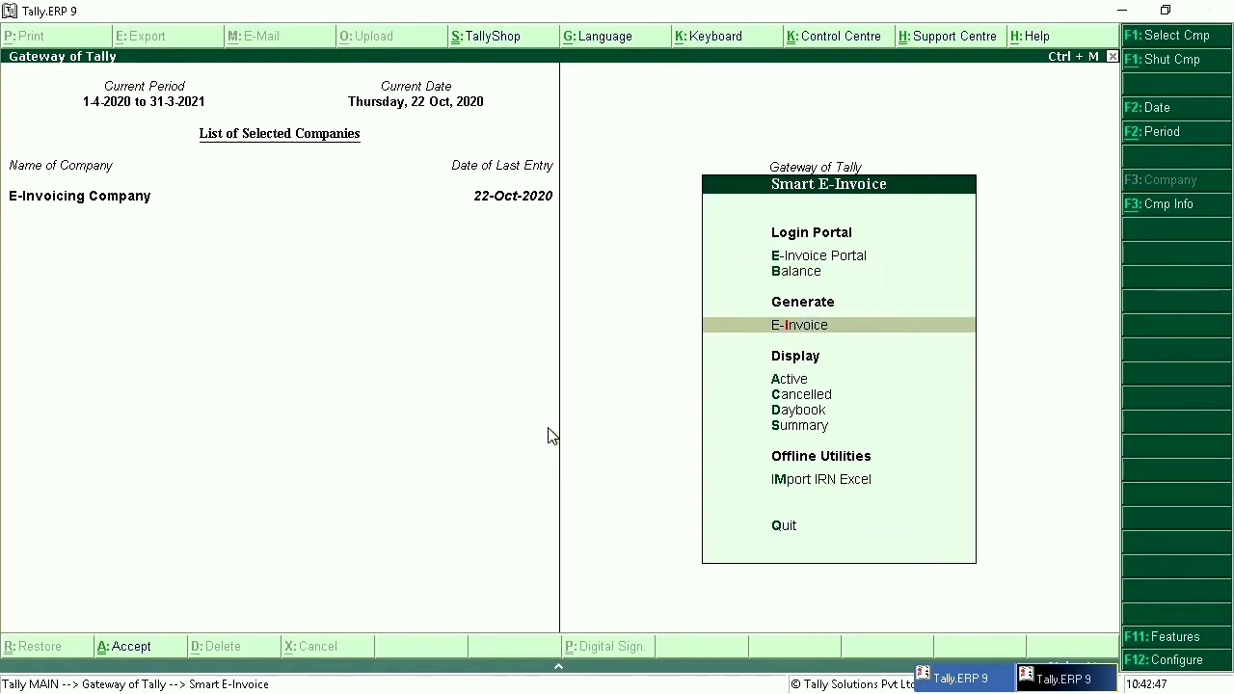
key(Return)
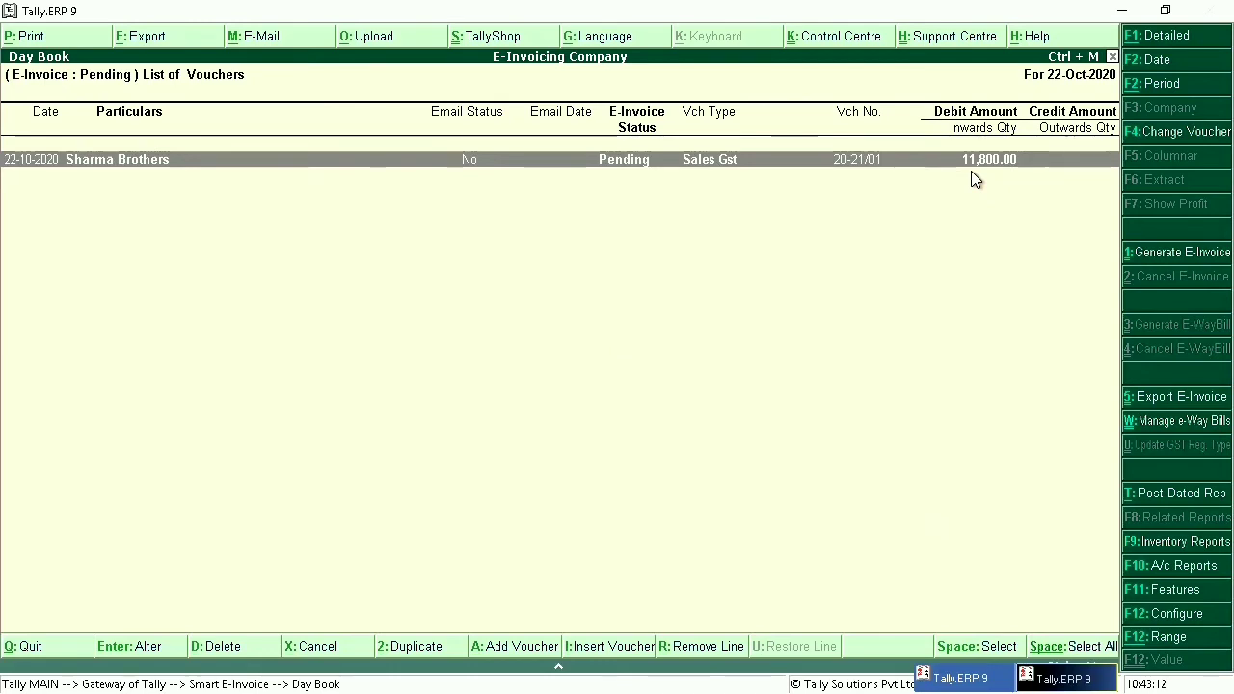
- Generate the e-invoice for the pending Sharma Brothers Sales Gst voucher without an e-way bill and acknowledge the summary
click(1184, 267)
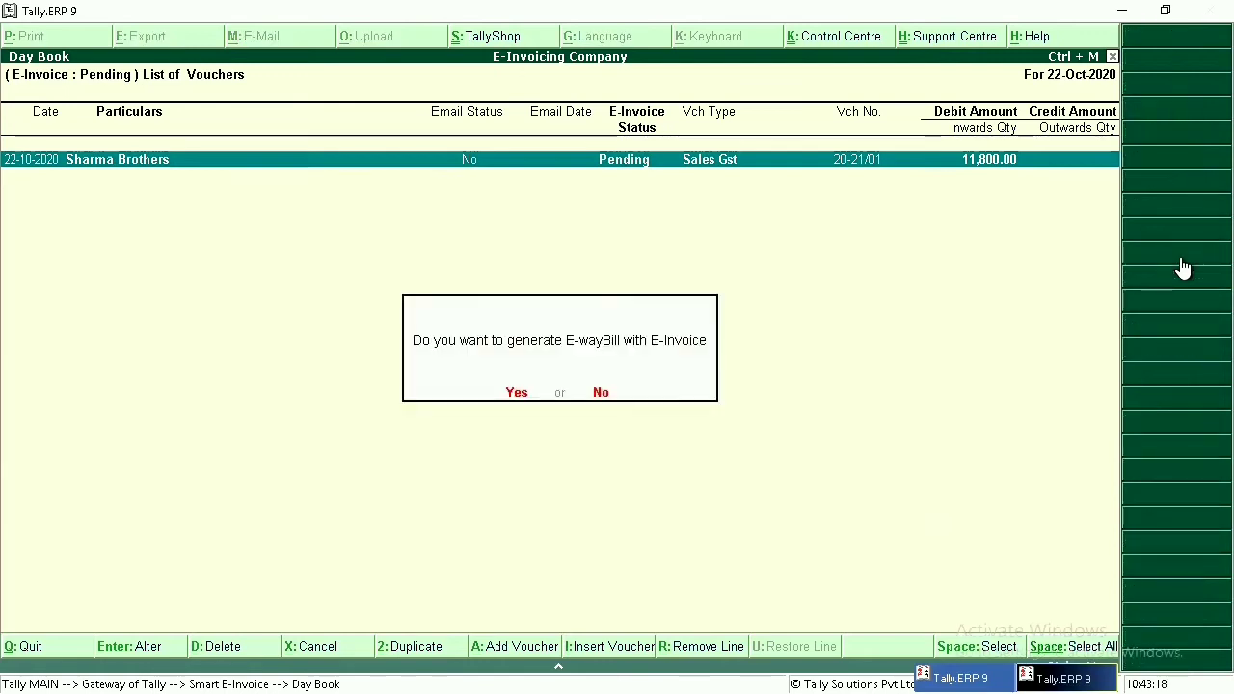
click(598, 398)
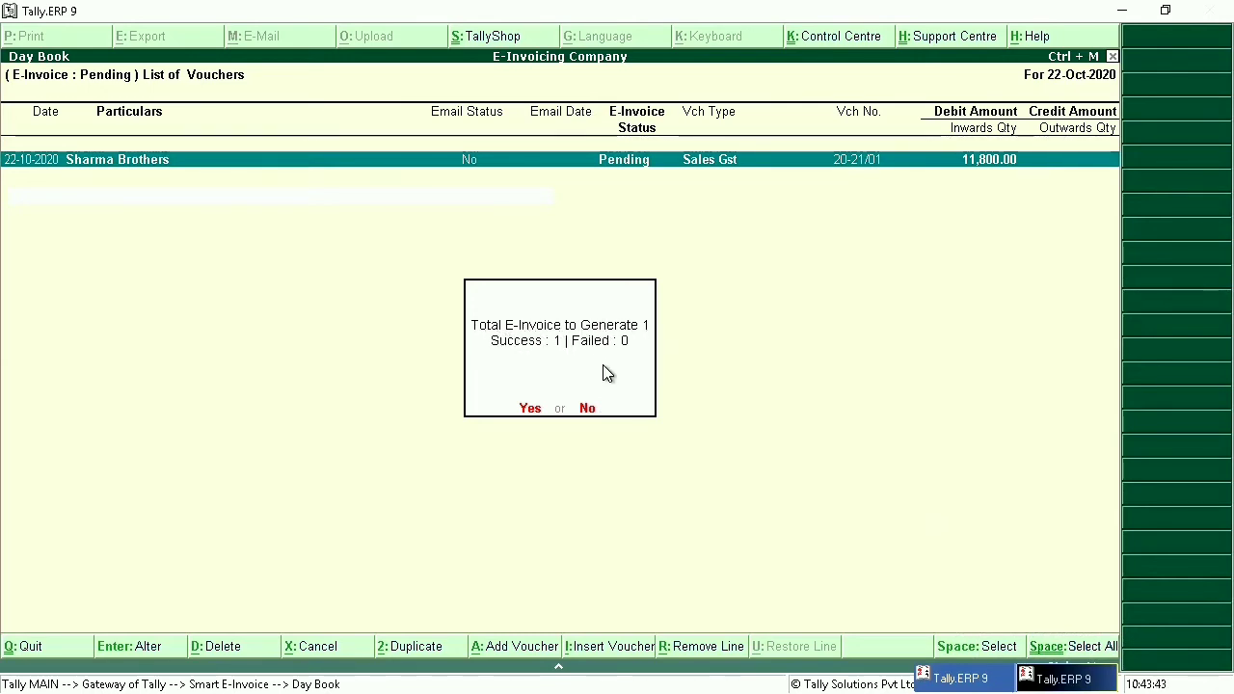
click(530, 409)
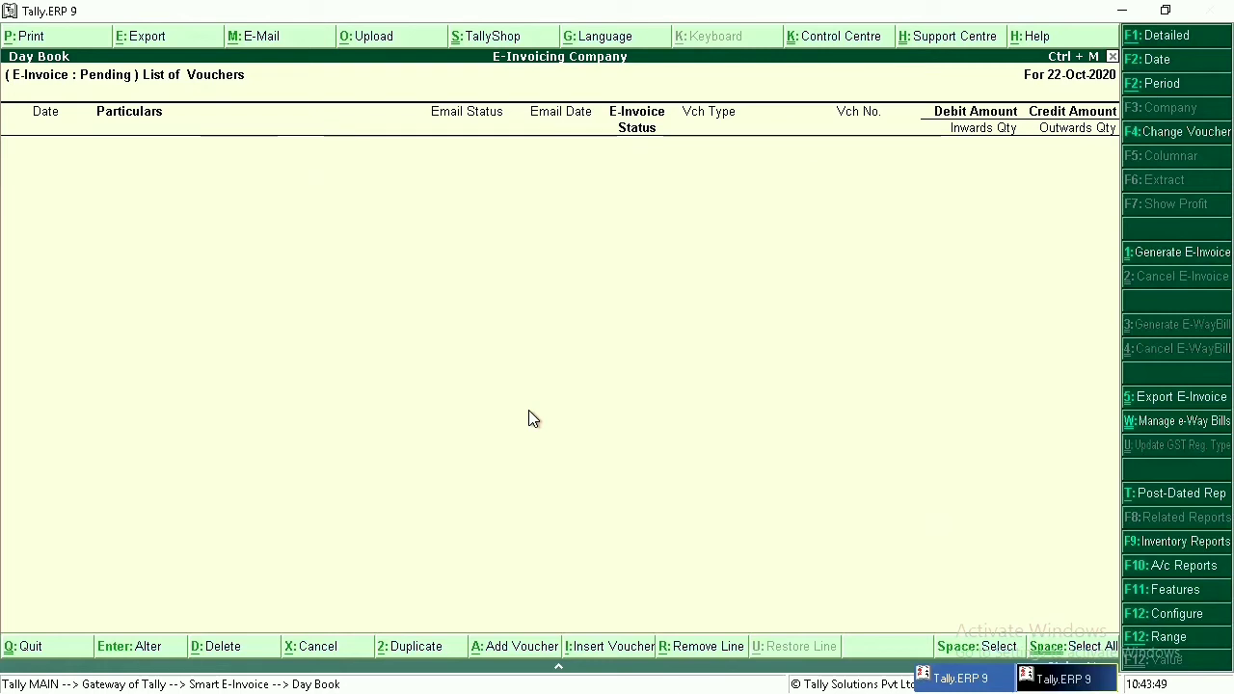
- Open the Sharma Brothers voucher from the list of active e-invoices to examine its IRN and acknowledgement details
key(Escape)
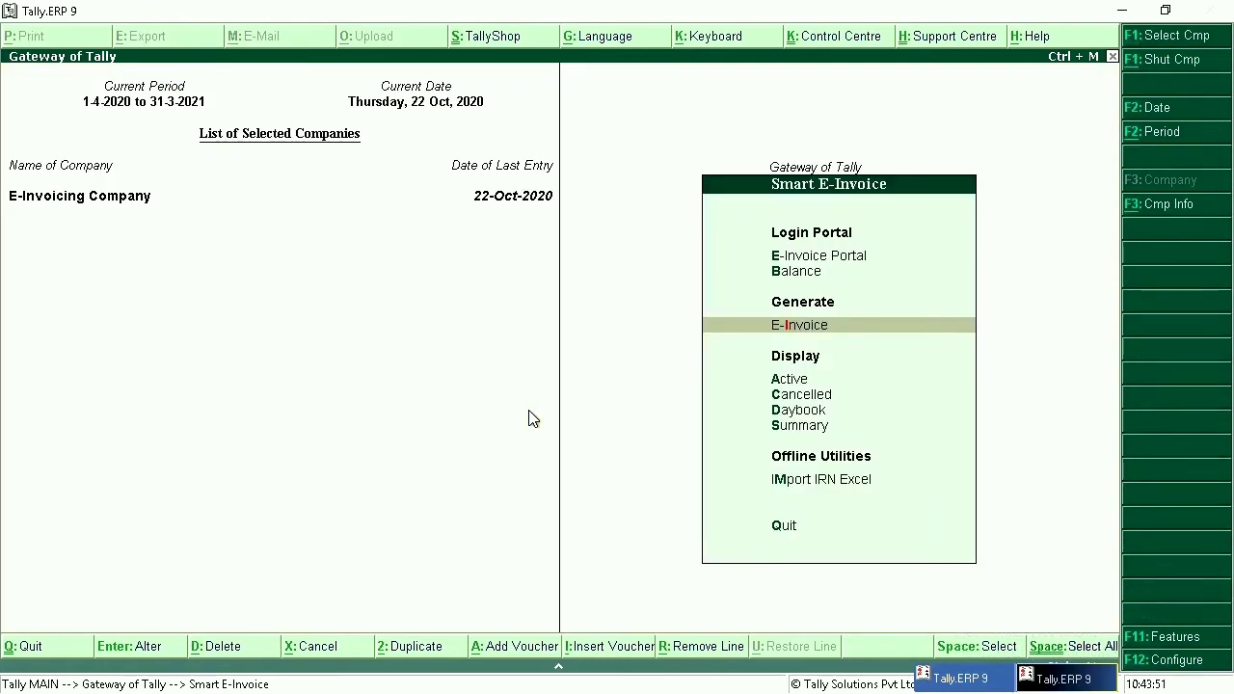
key(Down)
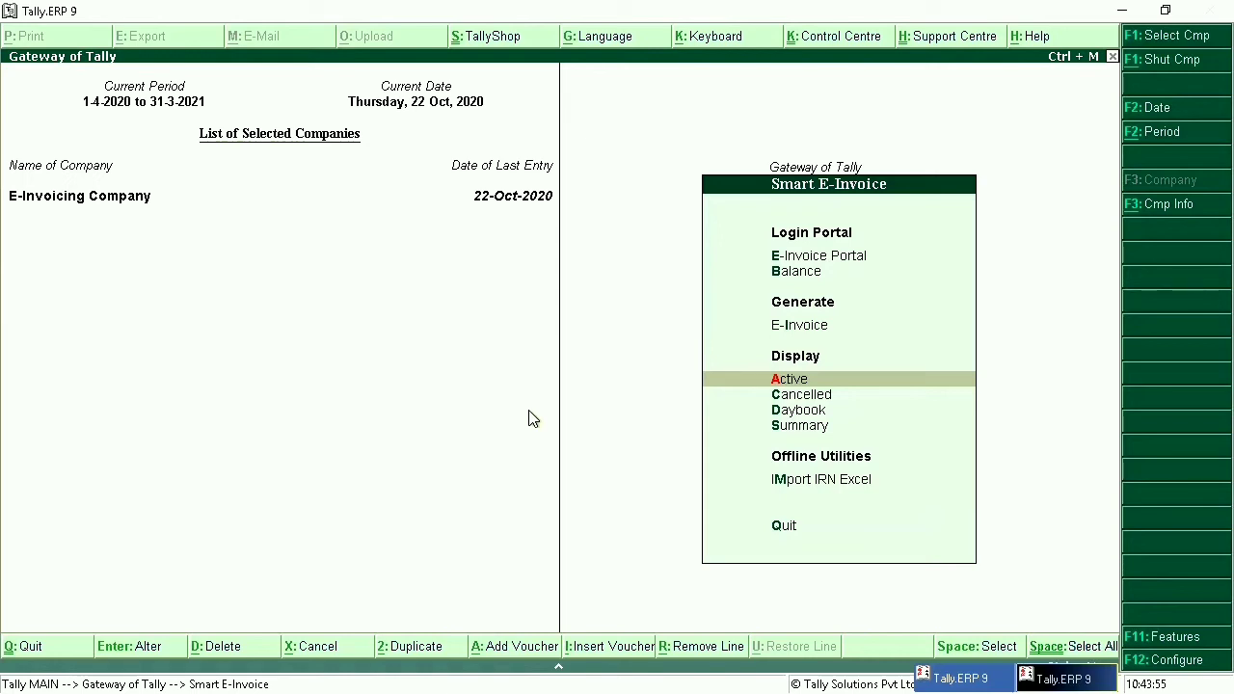
key(Return)
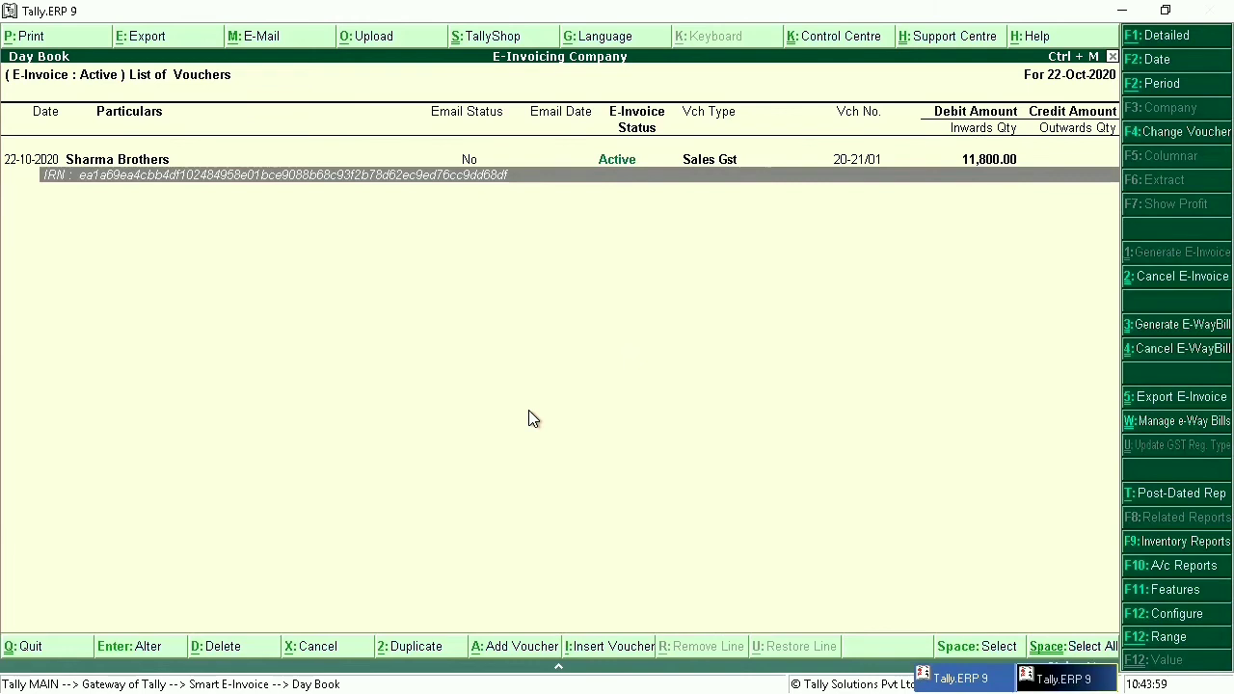
key(Up)
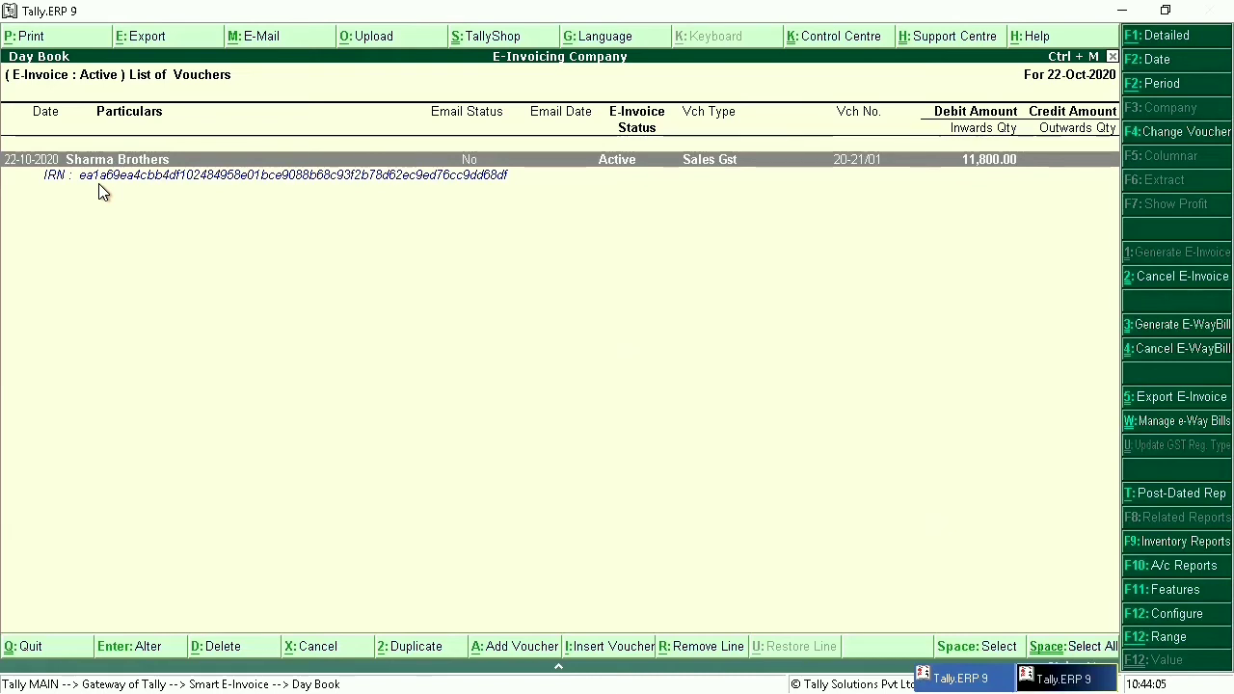
key(Return)
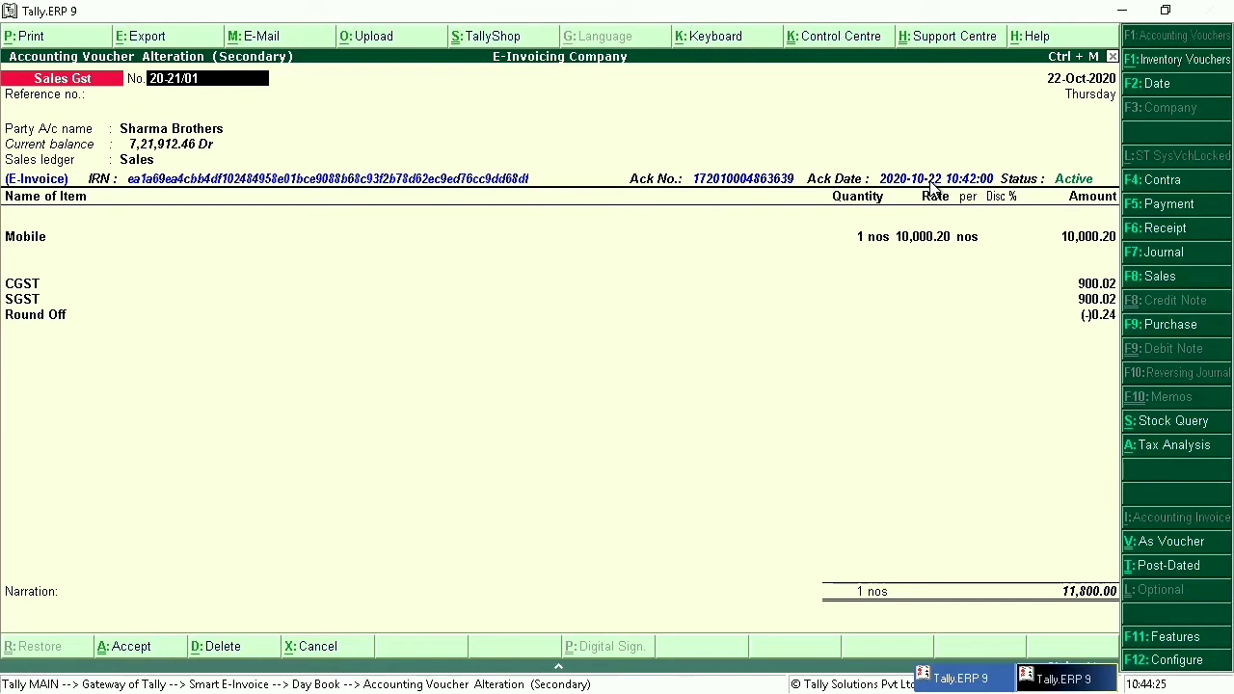
- Preview the voucher's printed tax invoice, zoom in to check the QR code and IRN, and close the preview
click(21, 37)
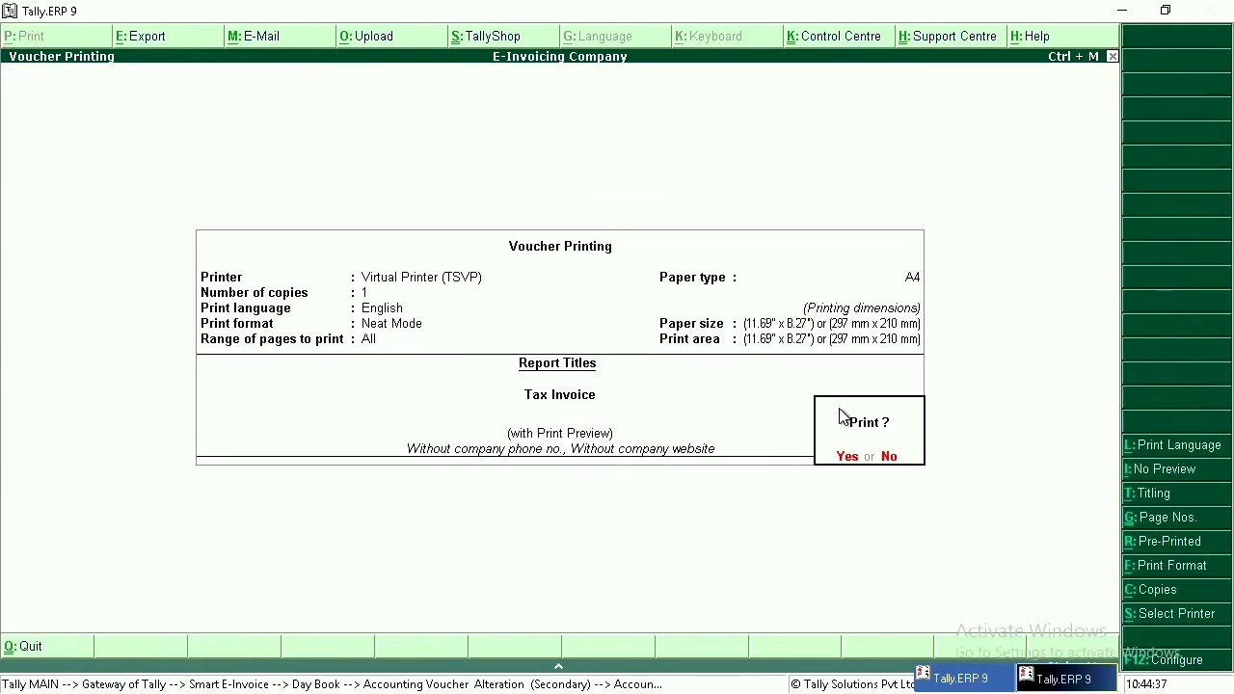
key(Return)
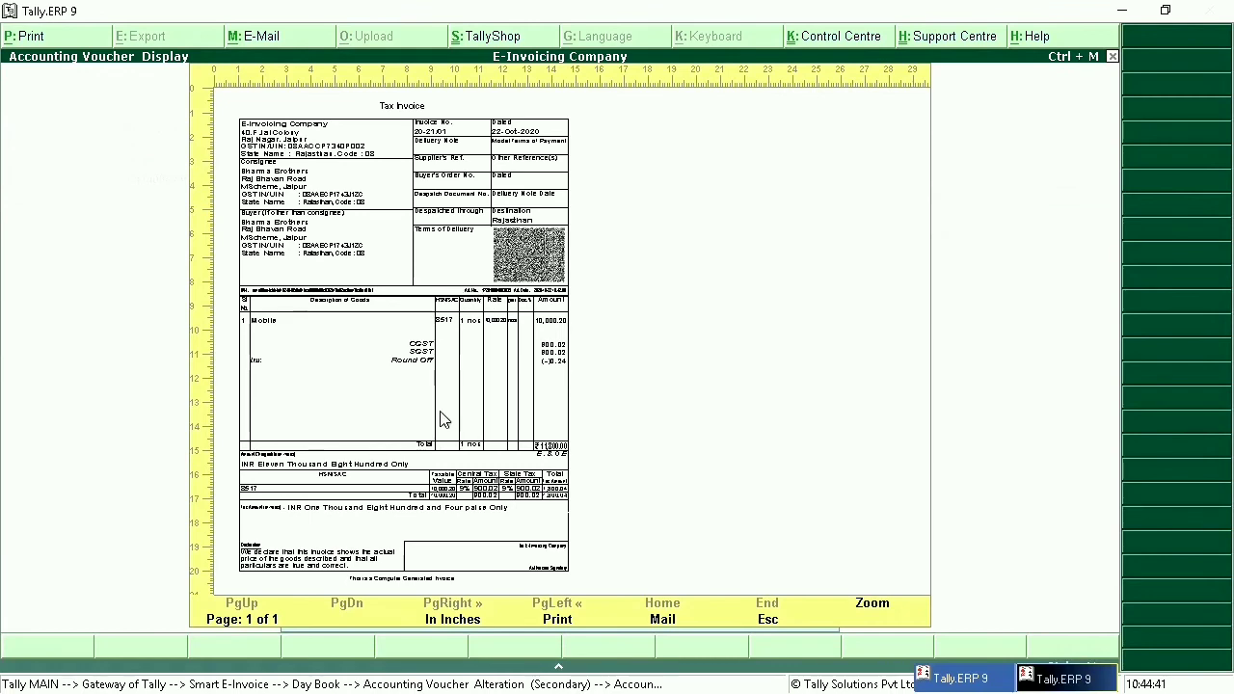
click(895, 601)
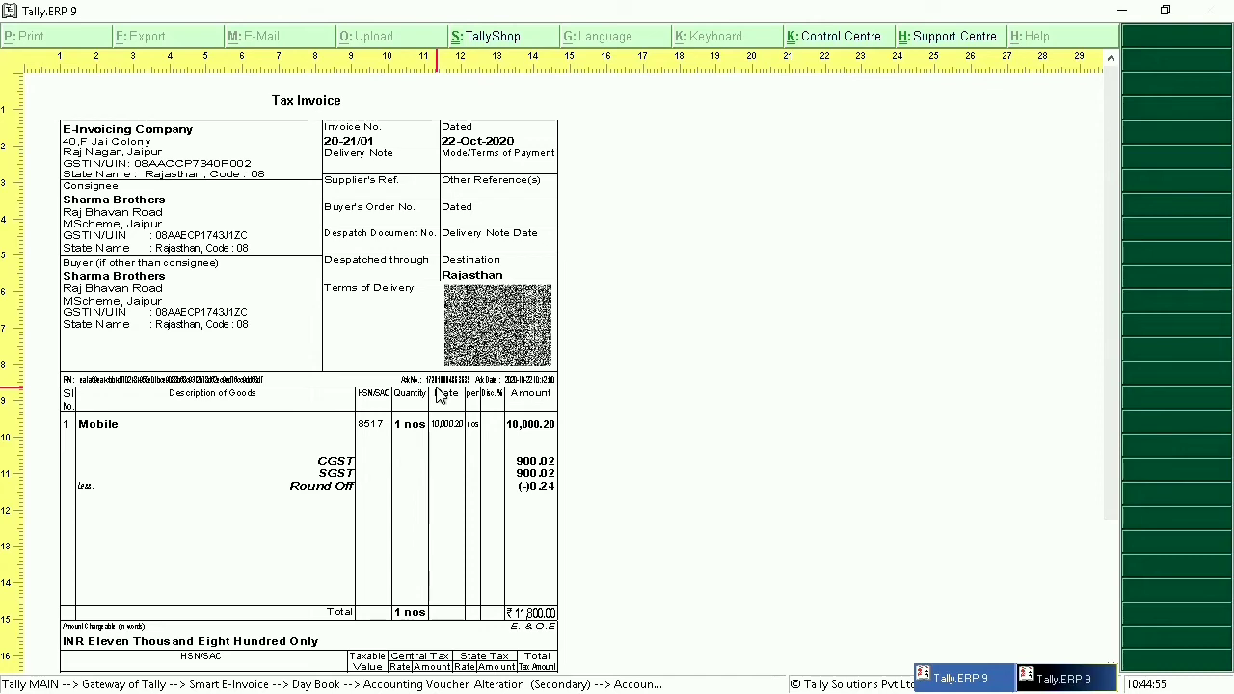
key(alt+z)
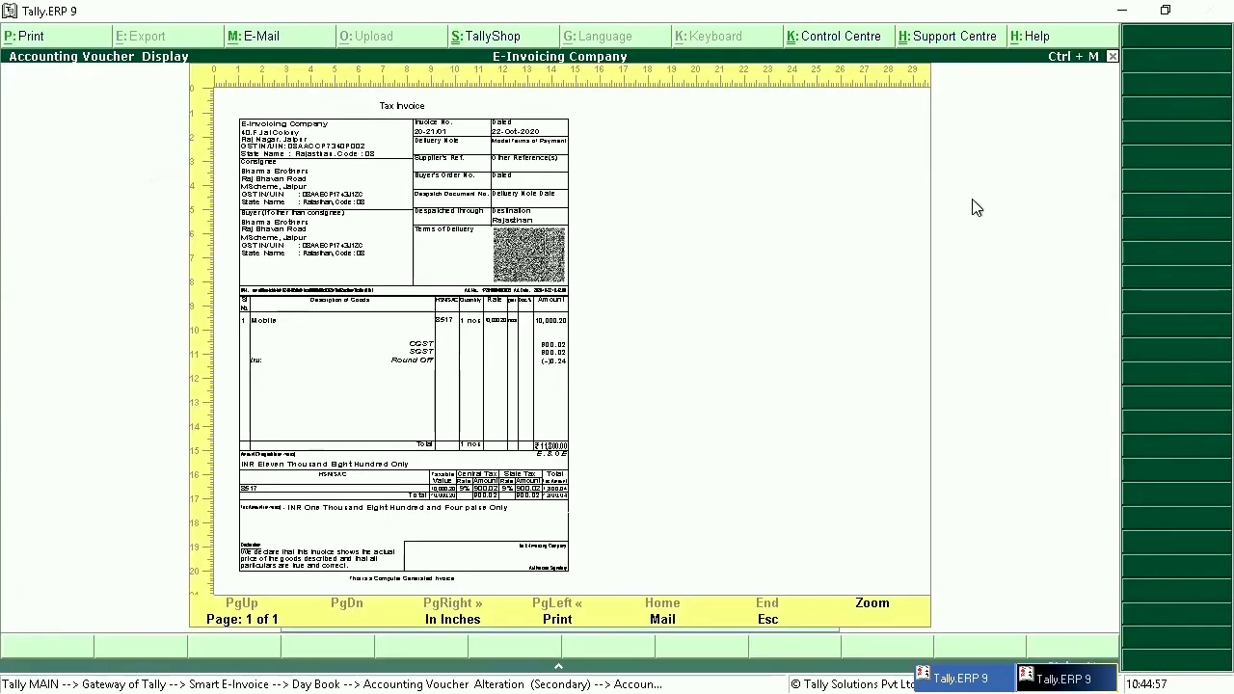
key(Escape)
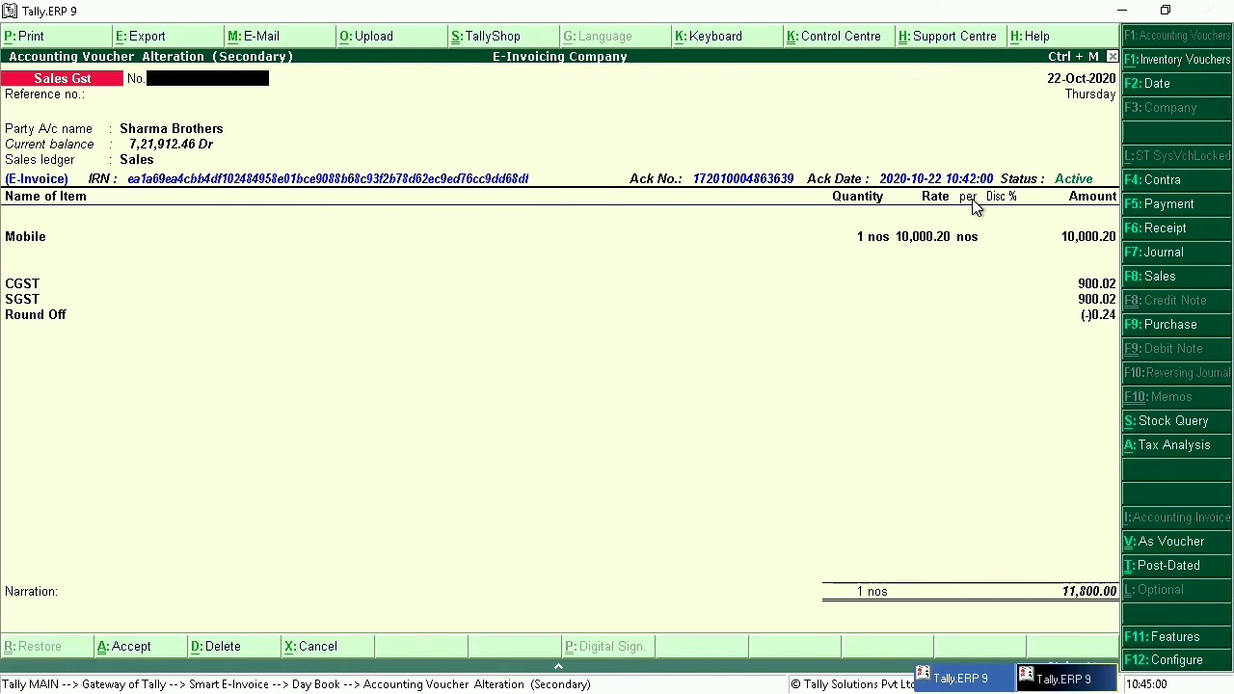
- Quit the voucher without changes and reopen the list of active e-invoices from Smart E-Invoice
key(Escape)
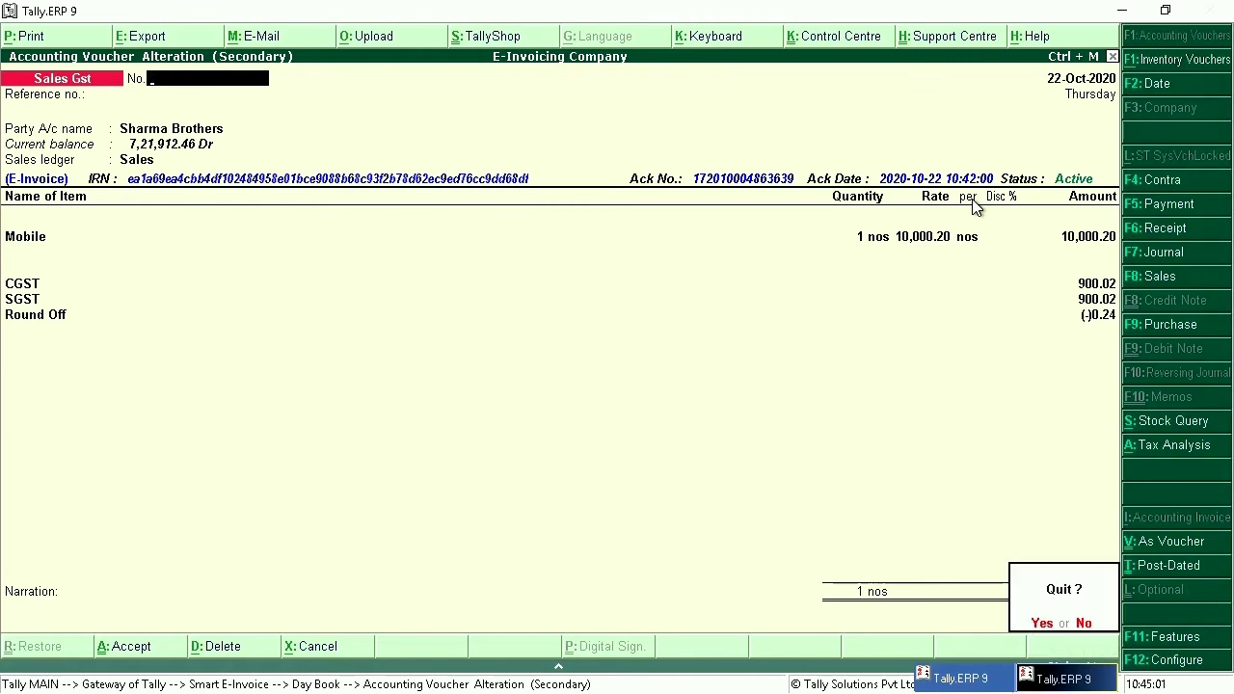
key(y)
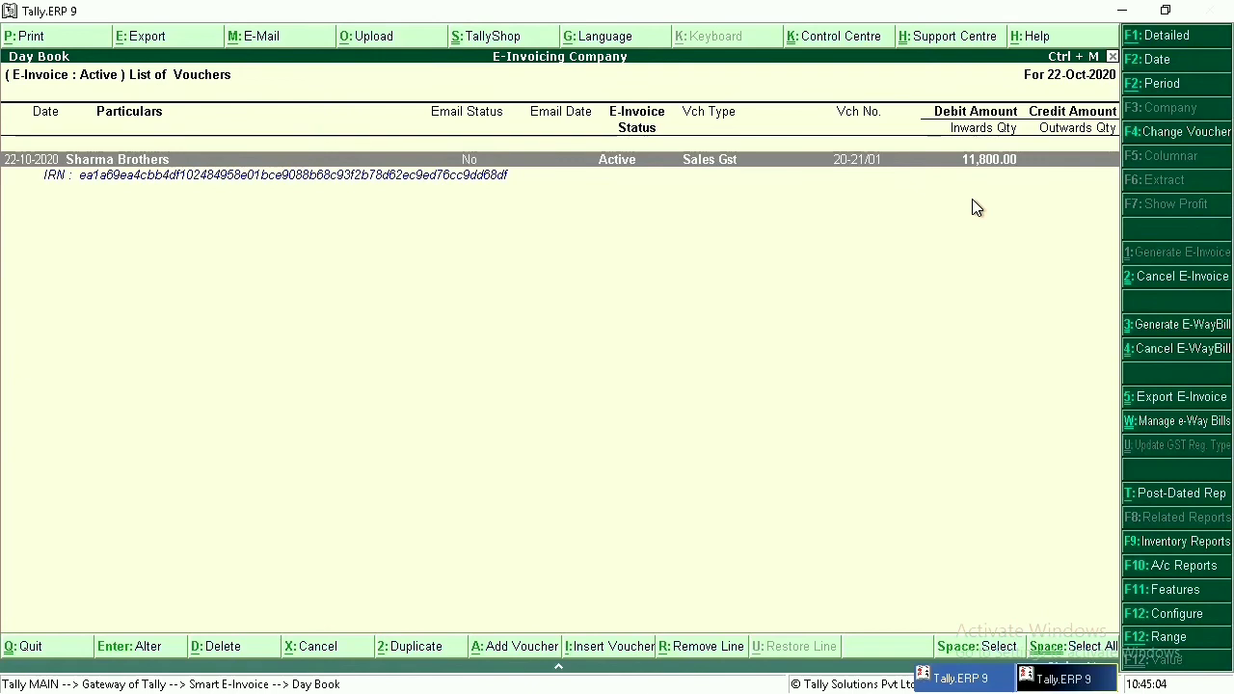
key(Escape)
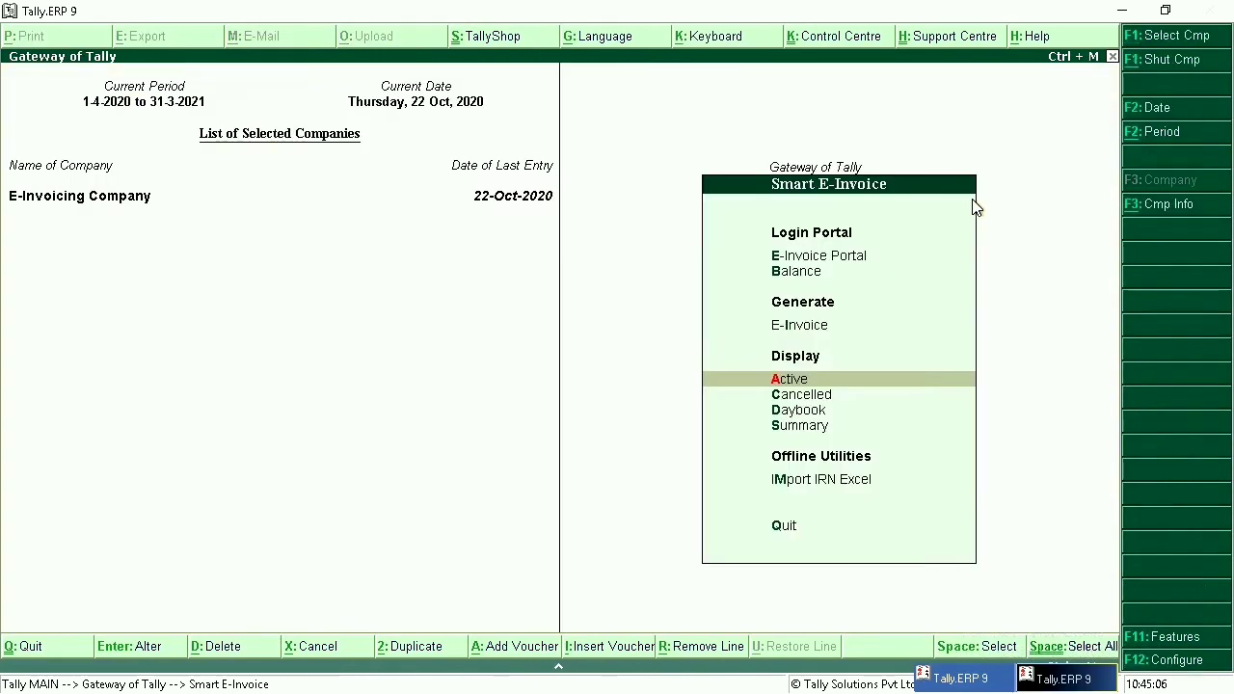
key(Return)
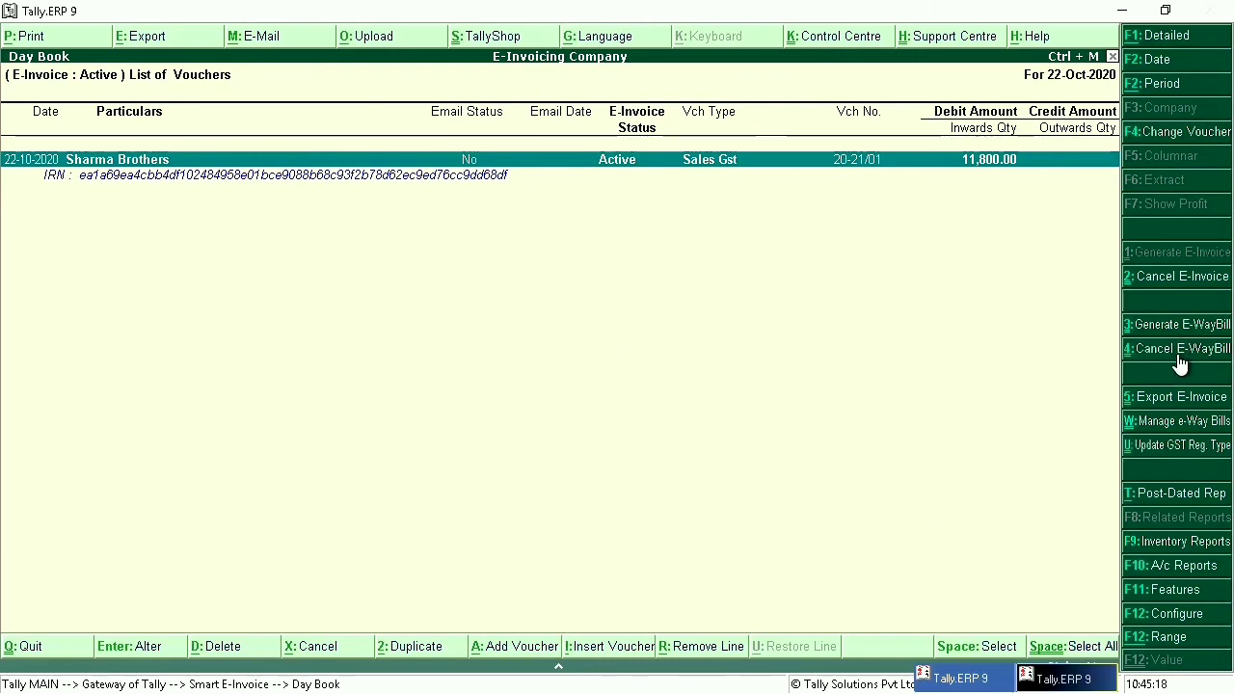
- Start a cancel request for the Sharma Brothers e-invoice's IRN with Order Cancelled as the reason
click(1174, 291)
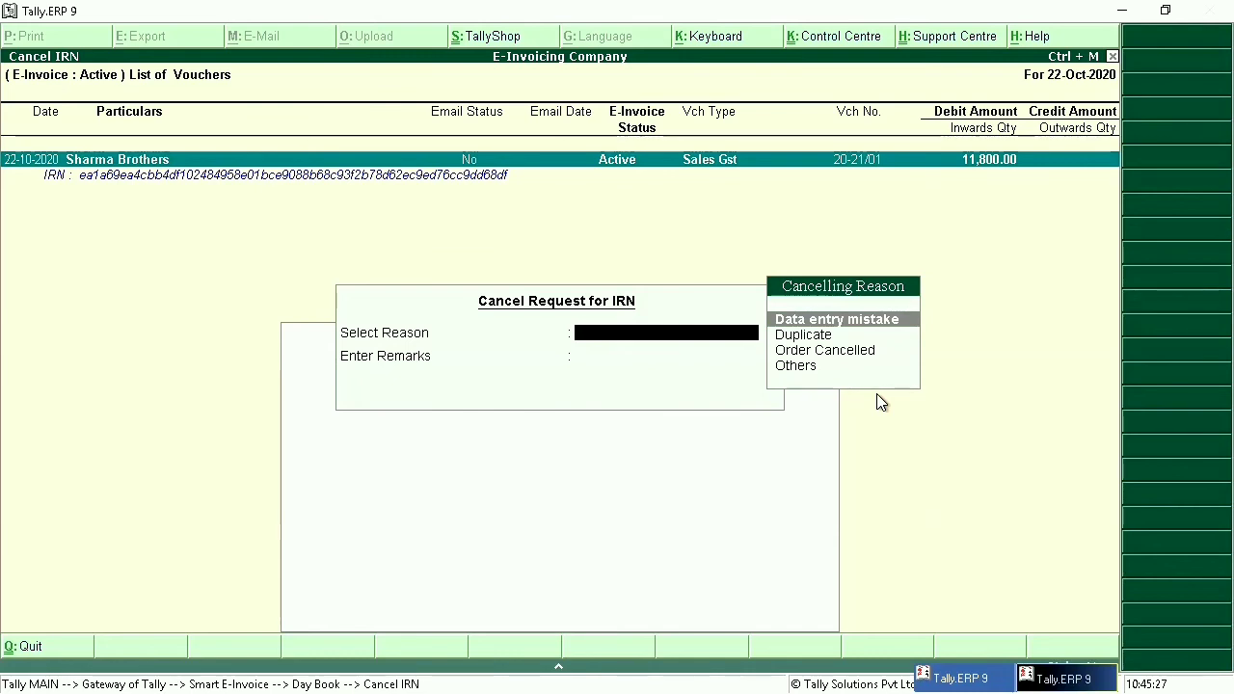
key(Down)
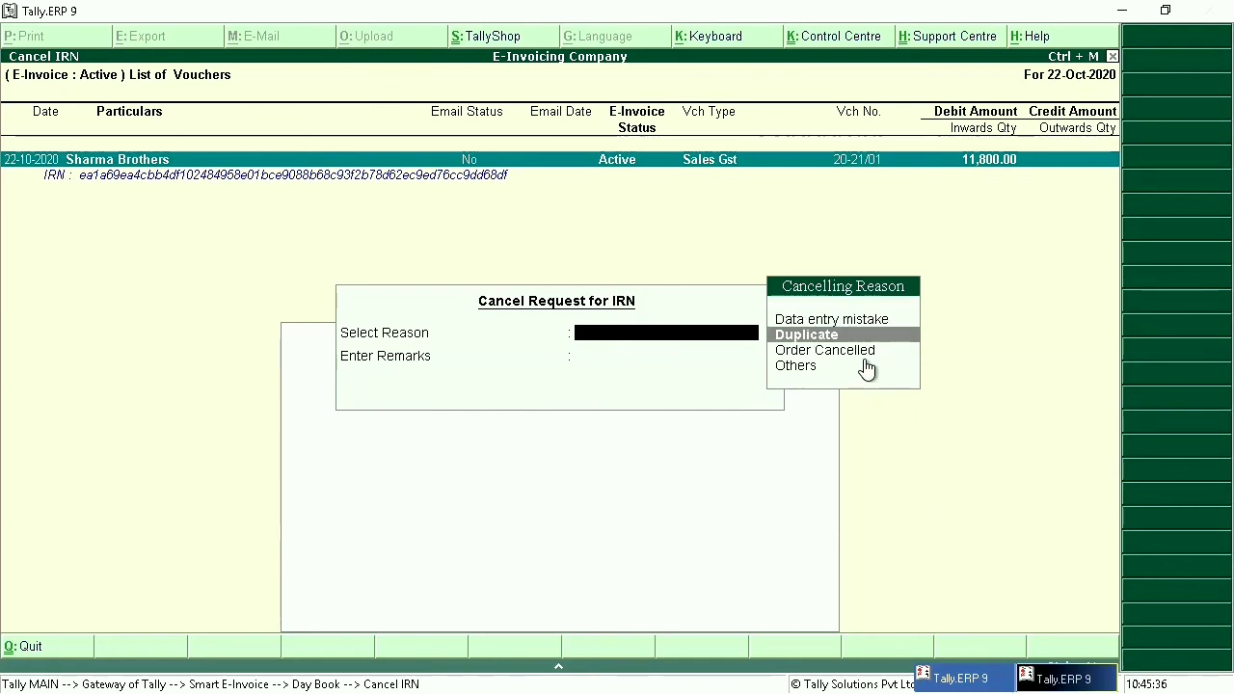
click(865, 361)
click(866, 357)
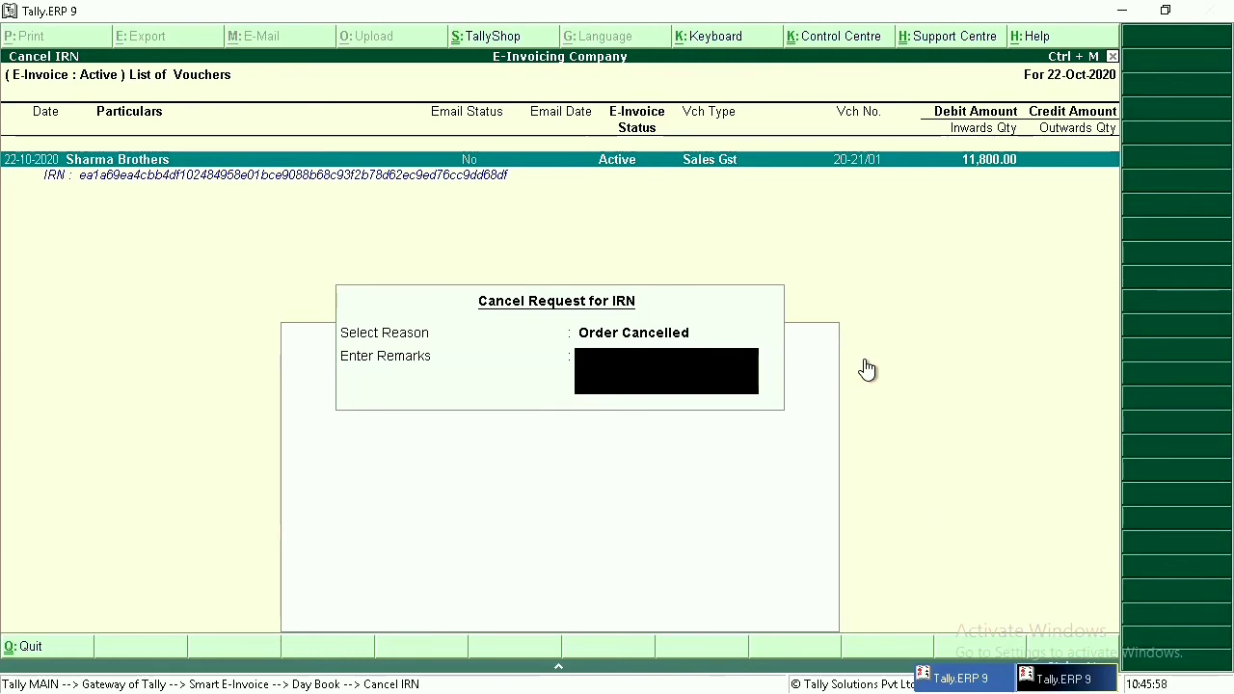
- Enter the cancellation remark "Order Cancel From Customer Side" and confirm cancelling the voucher's IRN
text(Ord)
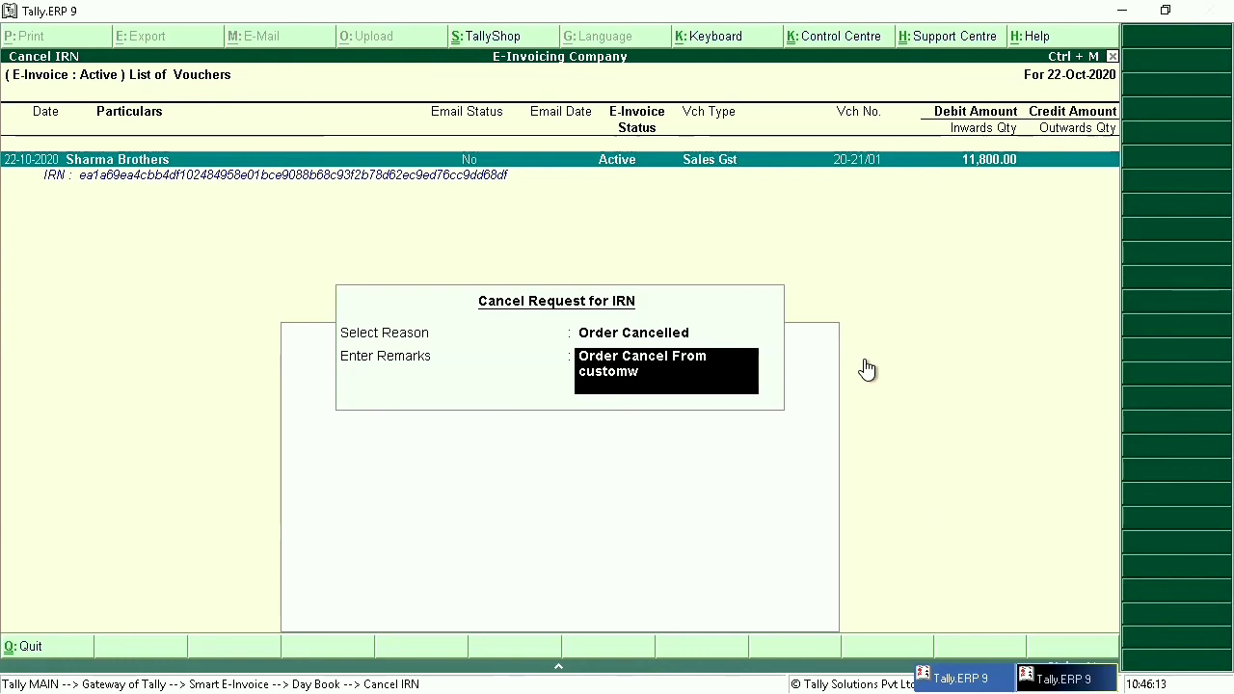
key(BackSpace)
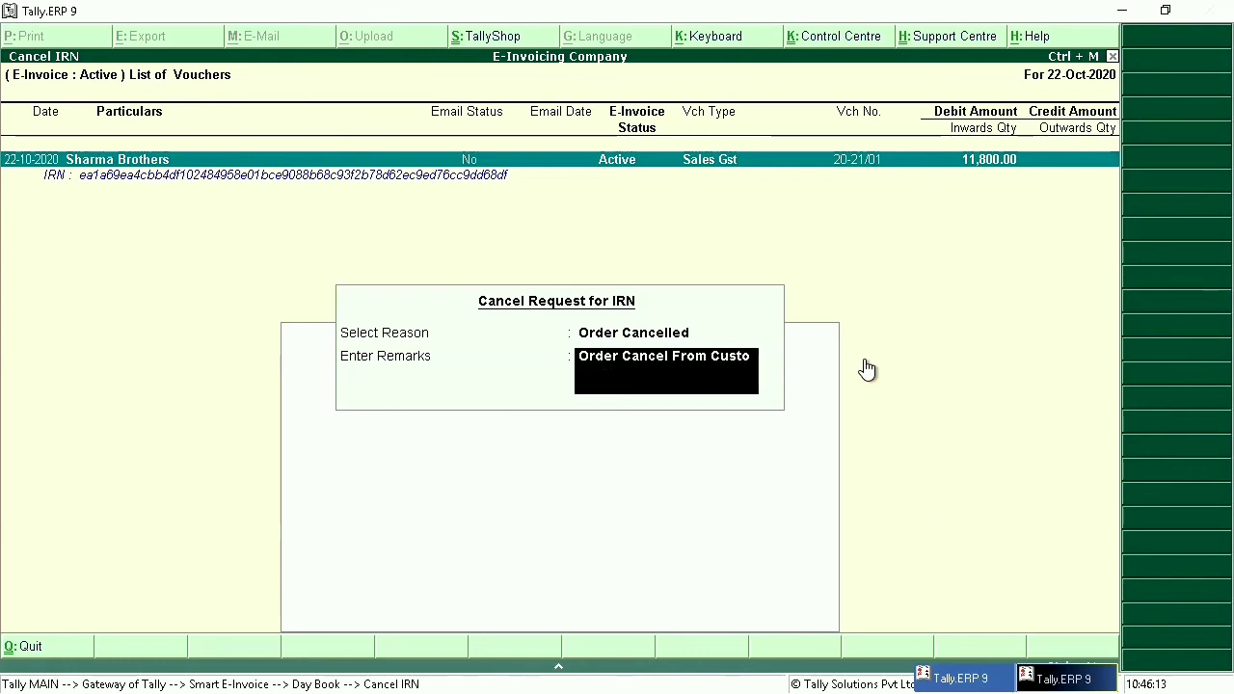
text(er)
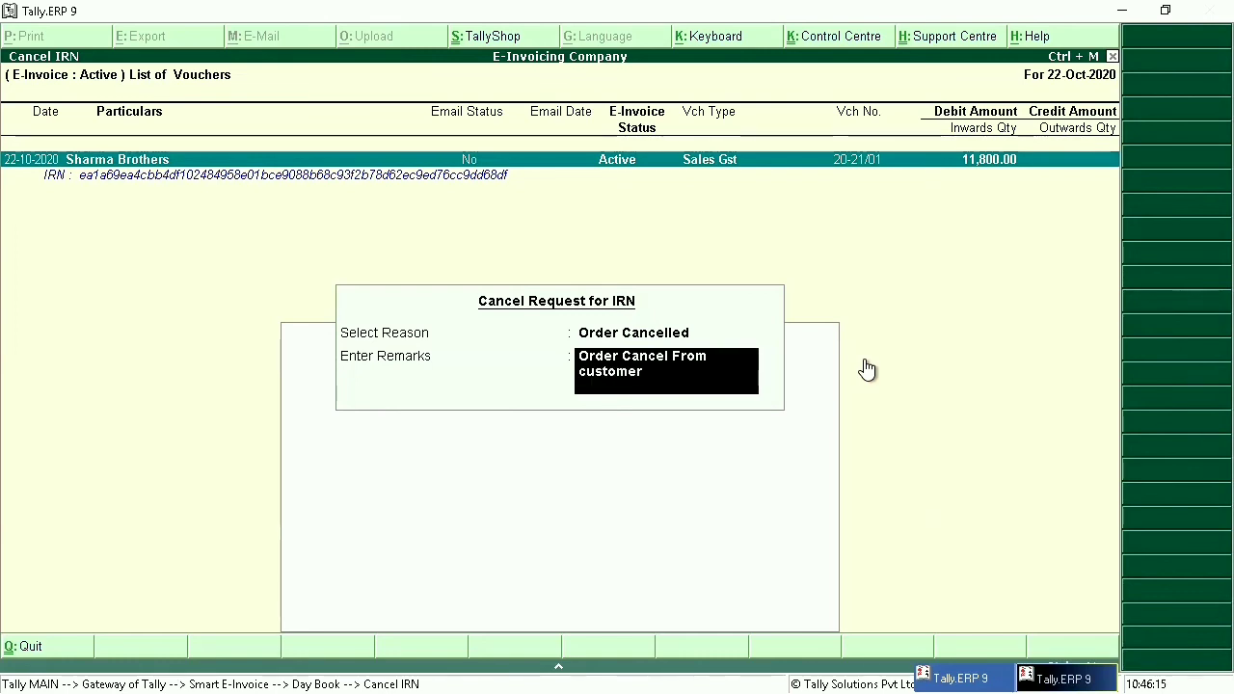
key(Return)
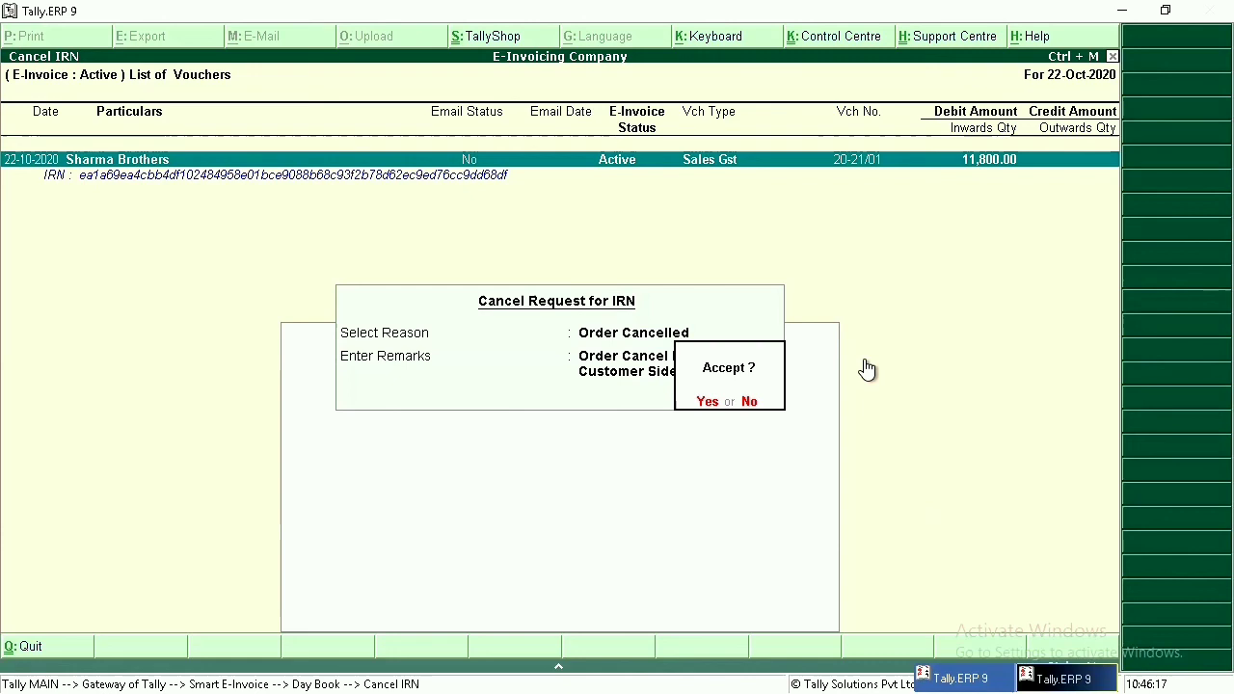
key(Return)
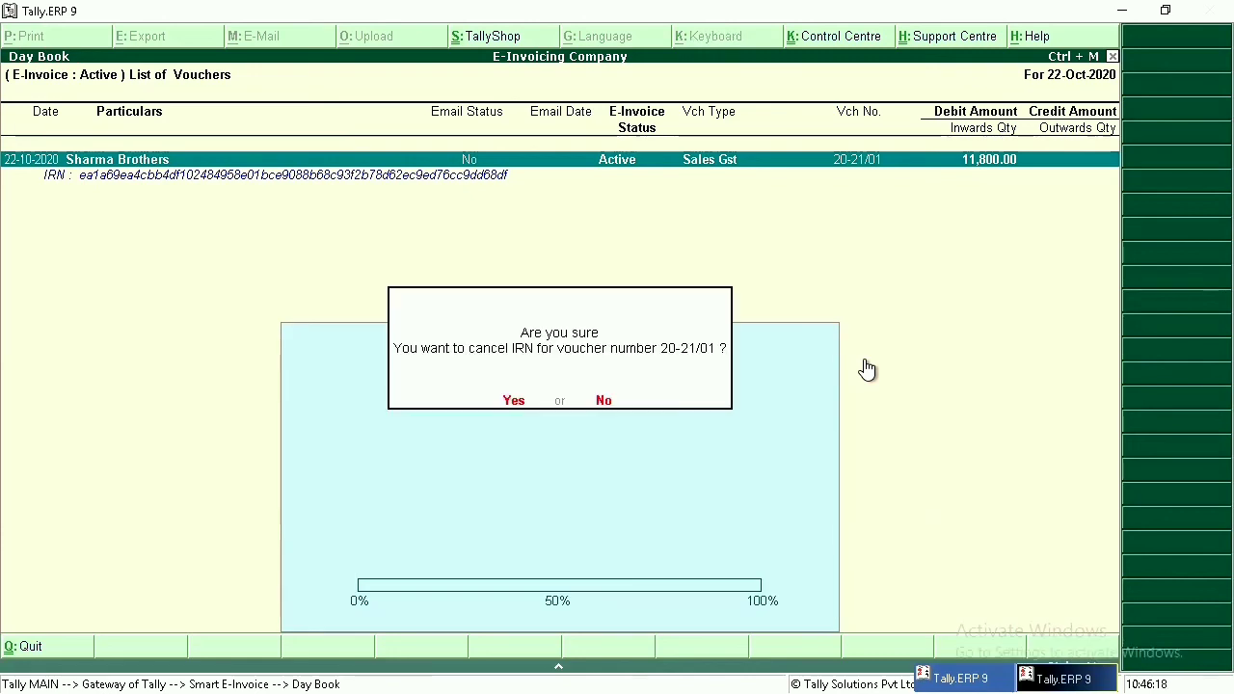
click(512, 400)
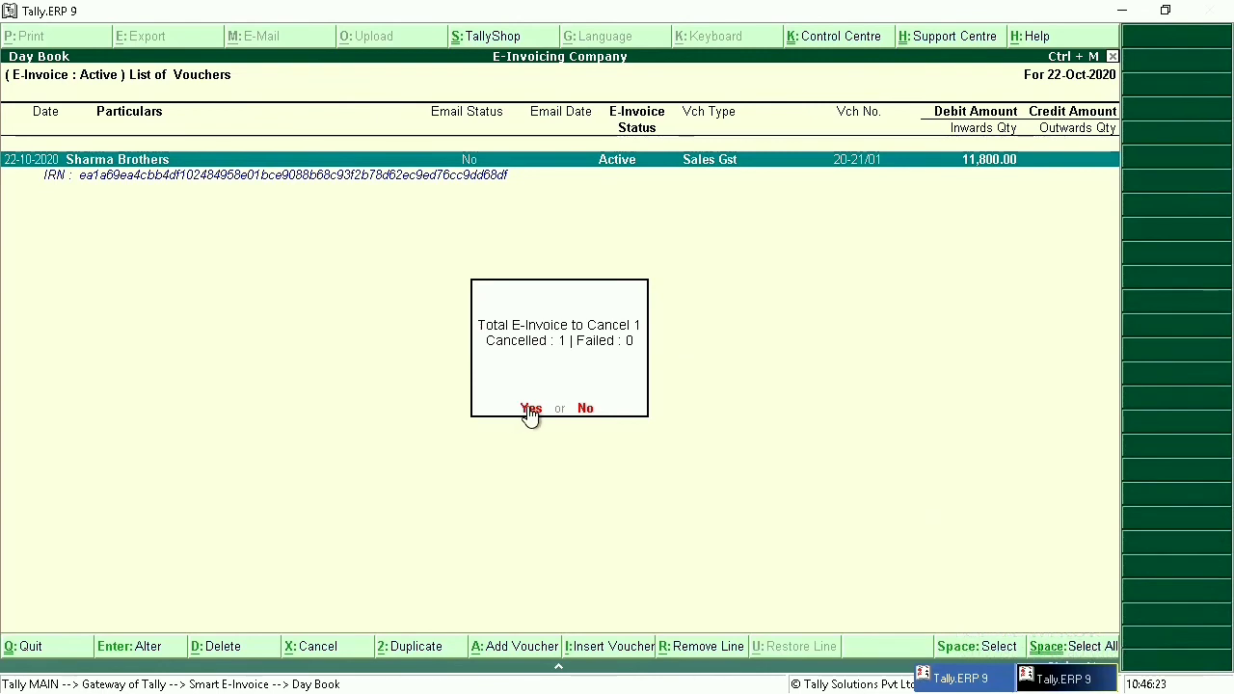
click(529, 408)
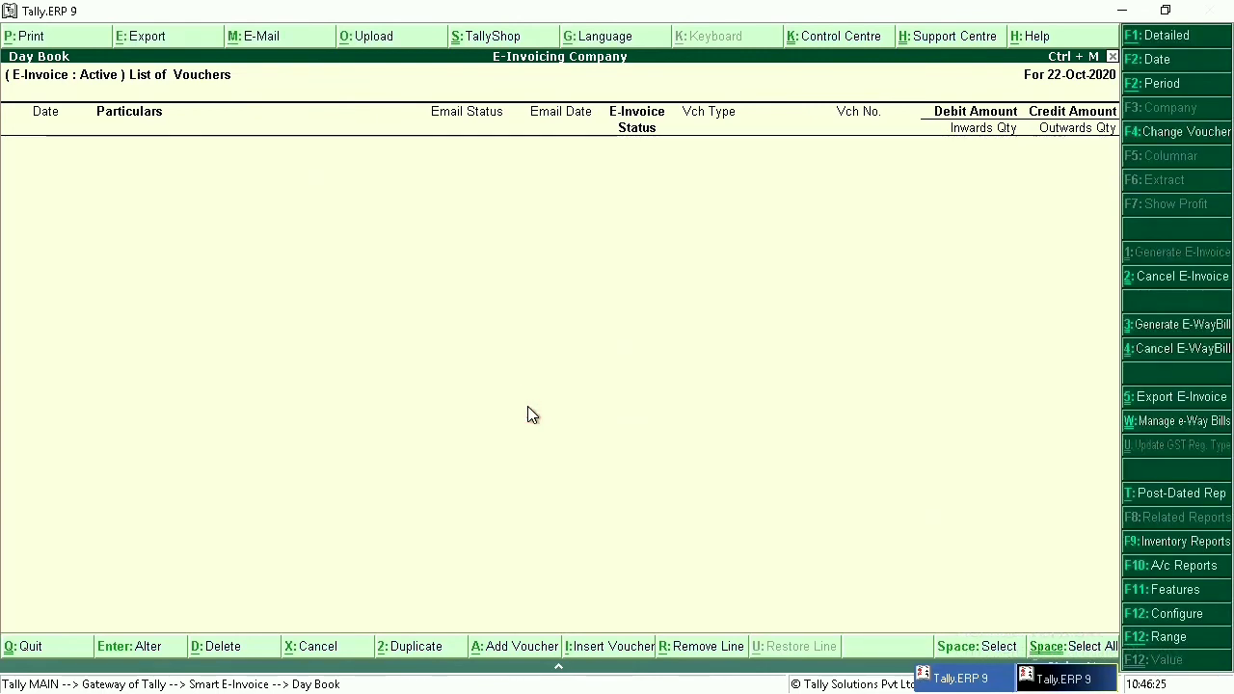
- Open the list of cancelled e-invoices to check the cancelled Sharma Brothers voucher's reason and remark
key(Escape)
key(Down)
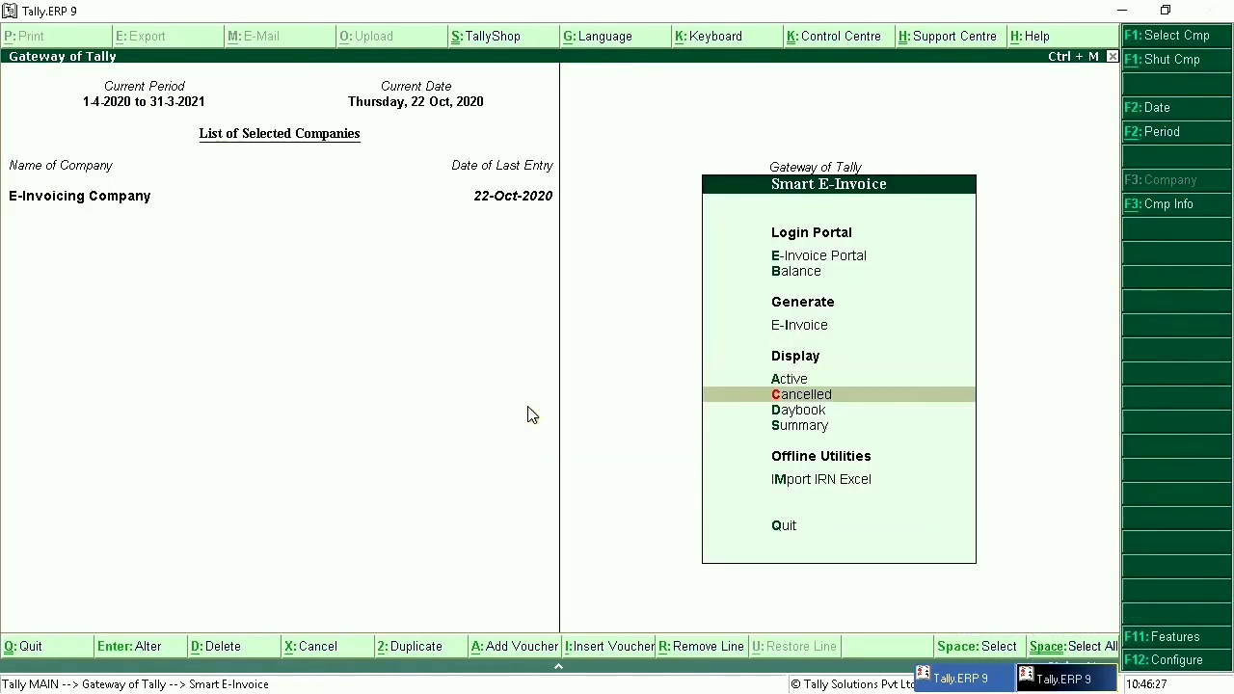
key(Return)
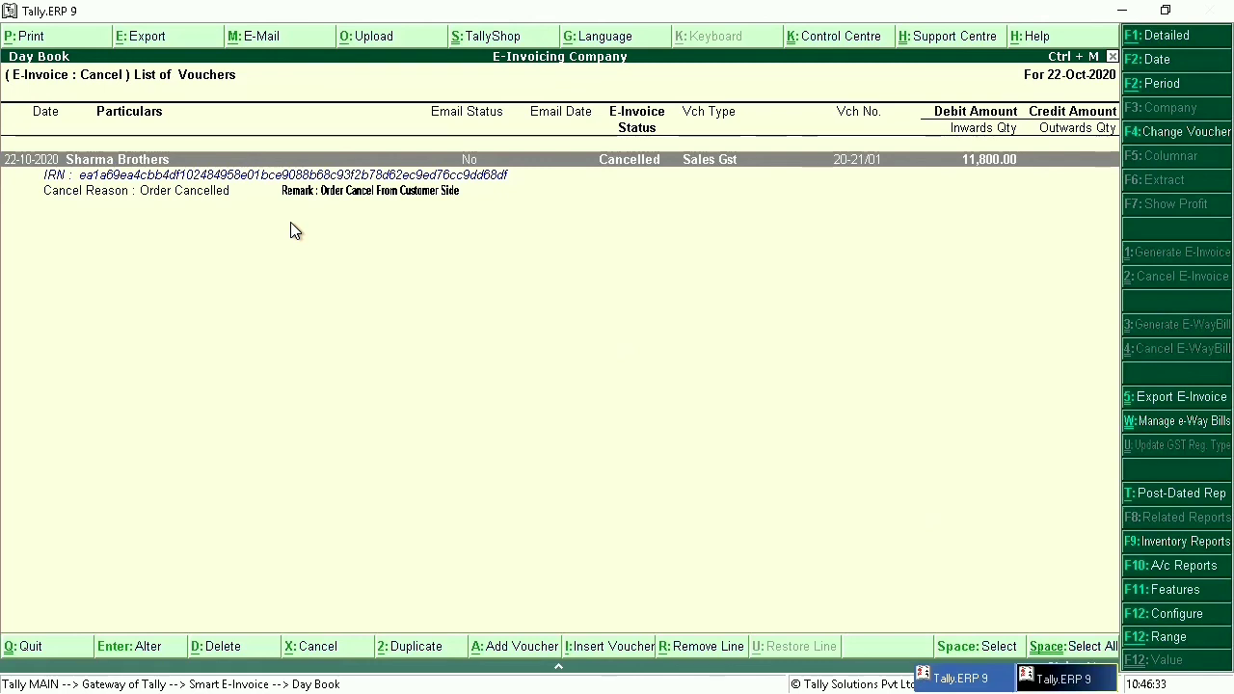
- Open the list of vouchers pending e-invoice generation and set its period to 1-Apr-2020 to 22-Oct-2020
key(Escape)
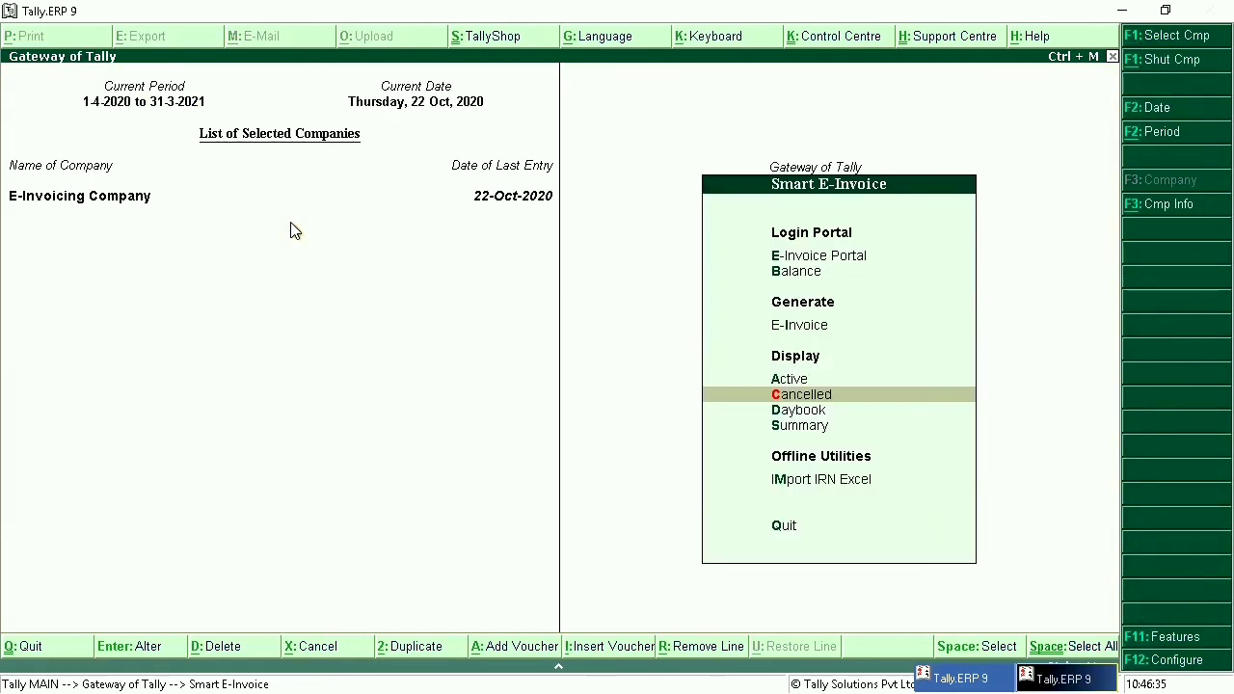
key(Up)
key(Up)
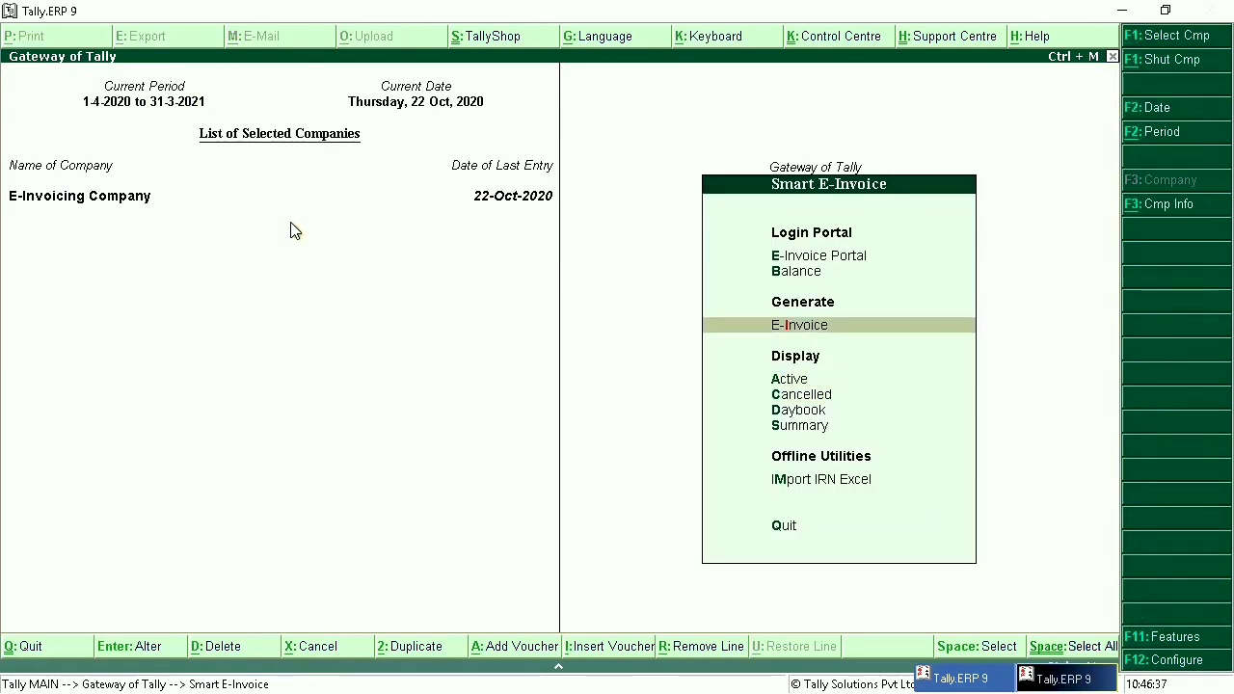
key(Return)
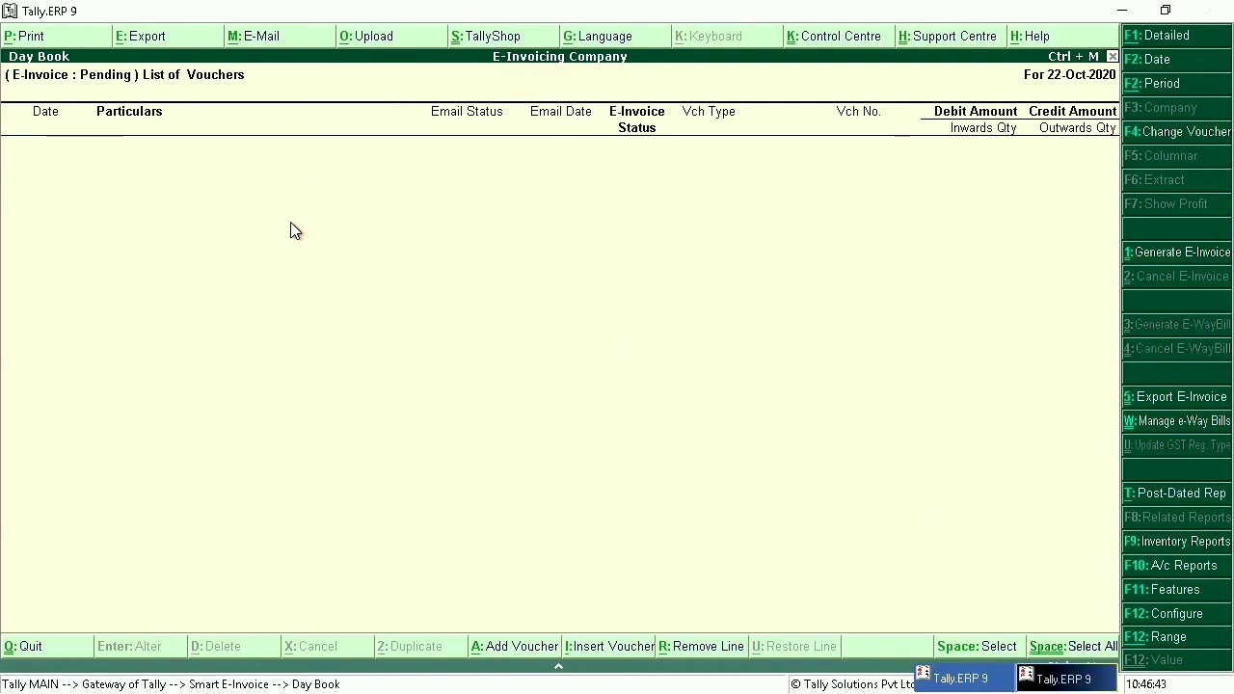
click(1167, 84)
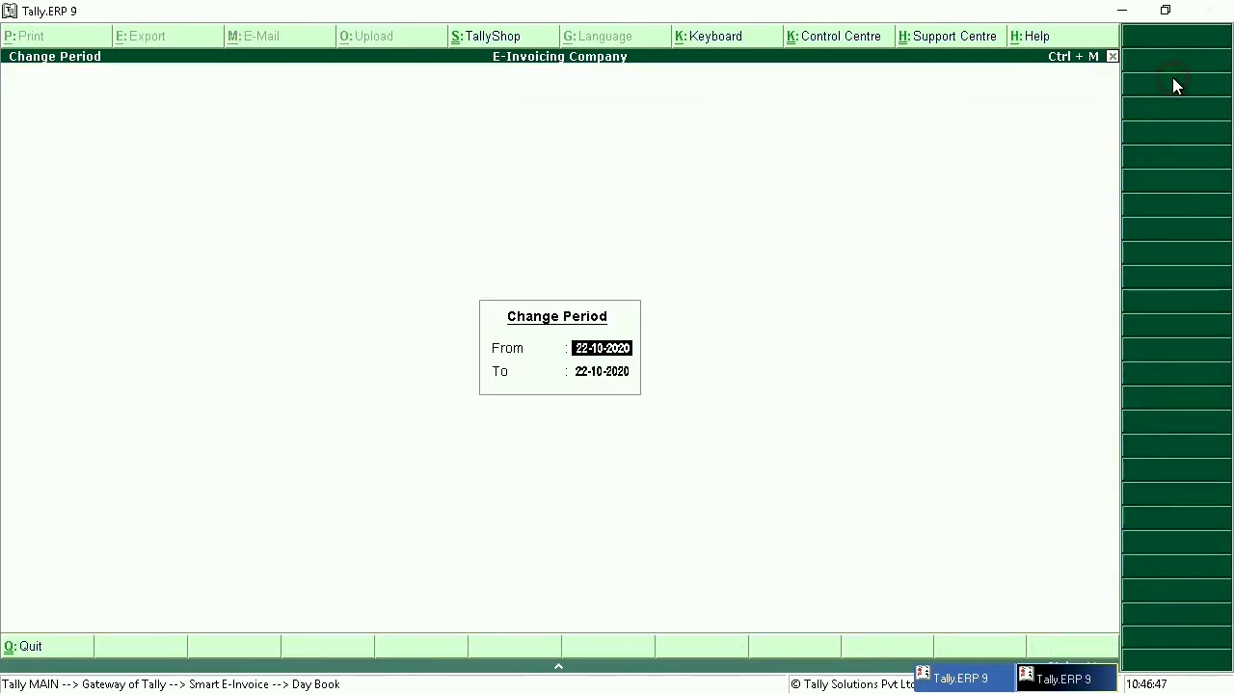
key(Return)
key(Return)
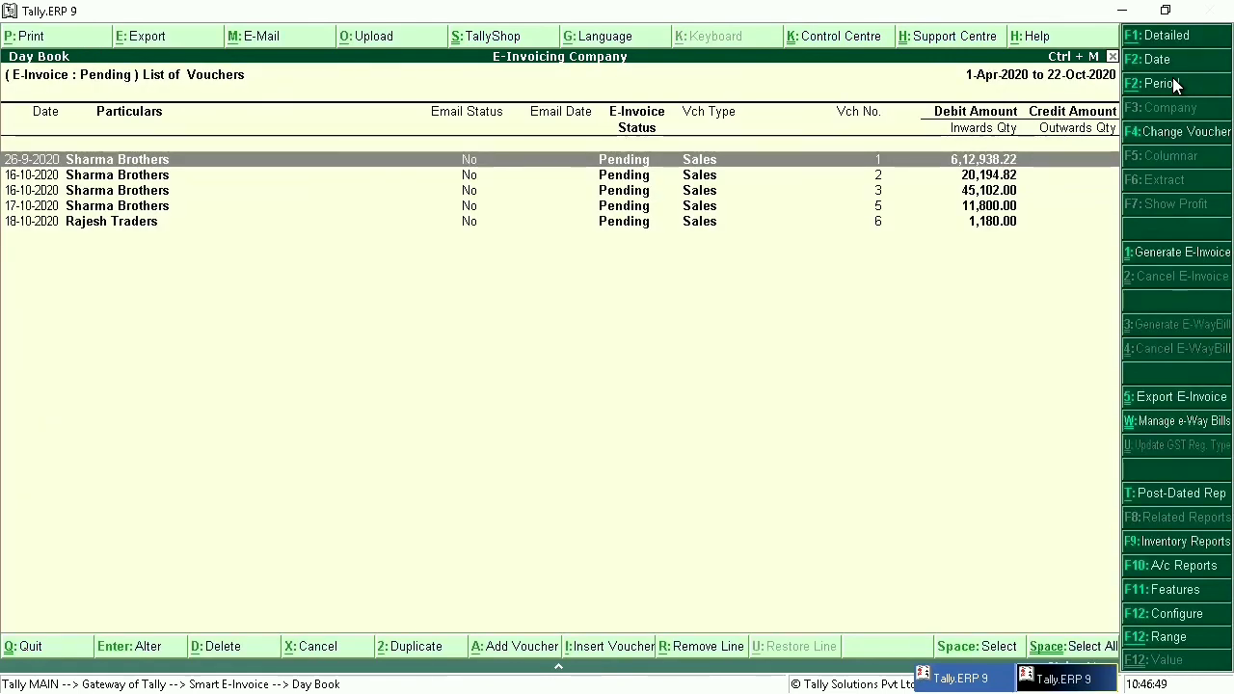
- Select all pending vouchers, export their e-invoices as a single JSON file and open the export folder
key(Down)
key(Down)
key(Down)
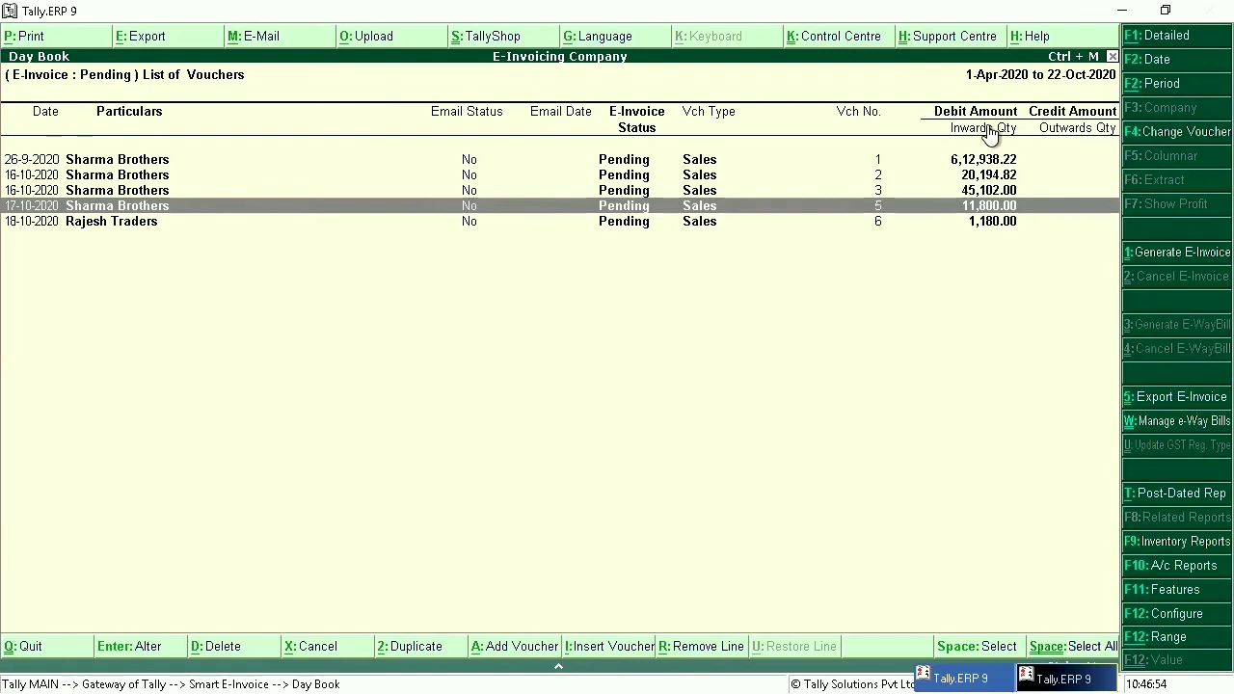
key(ctrl+space)
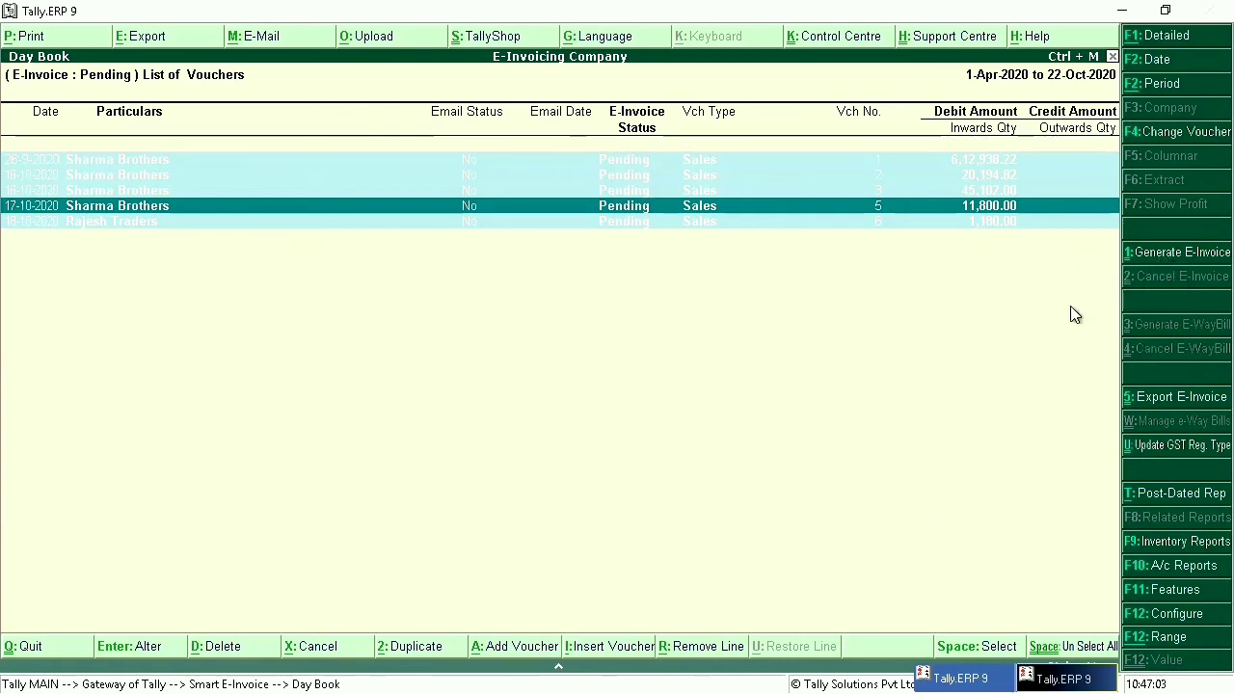
click(1203, 406)
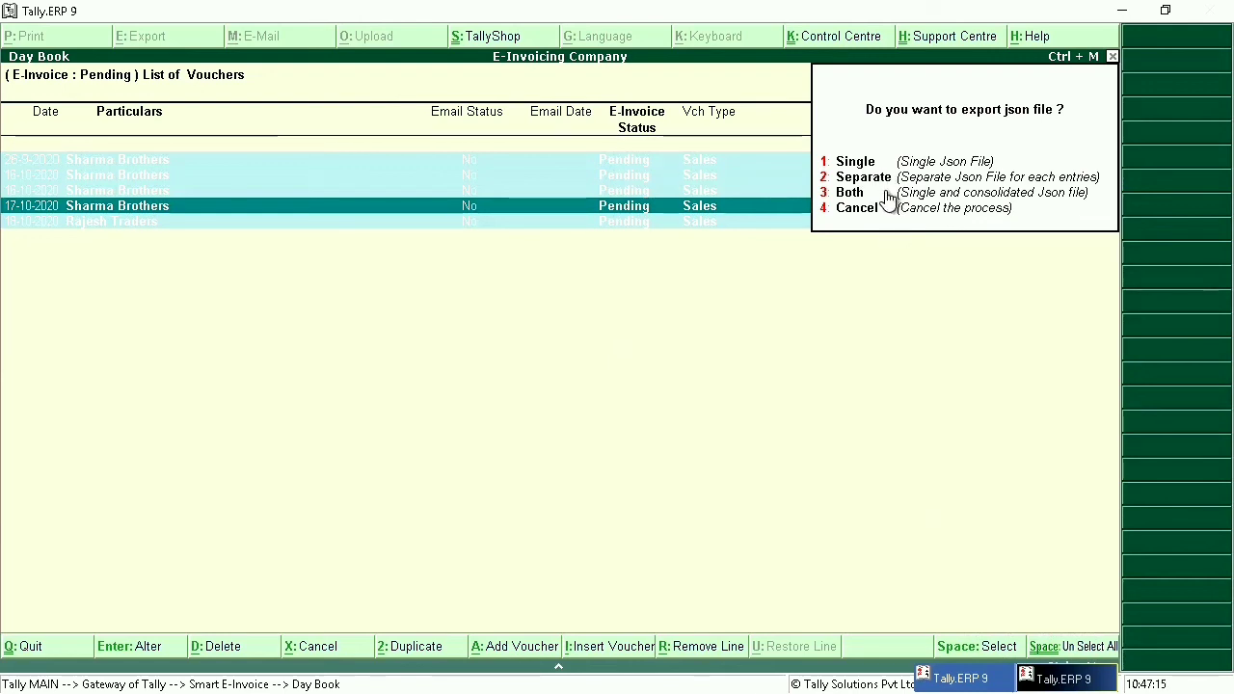
click(846, 178)
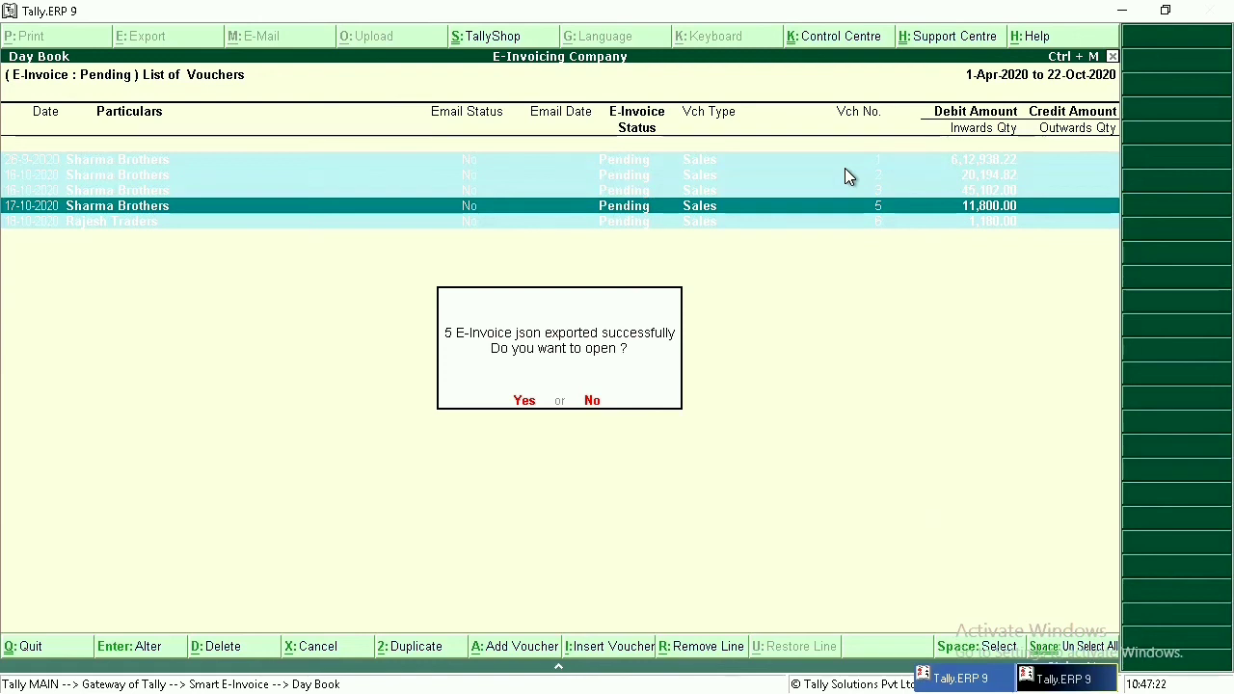
key(Return)
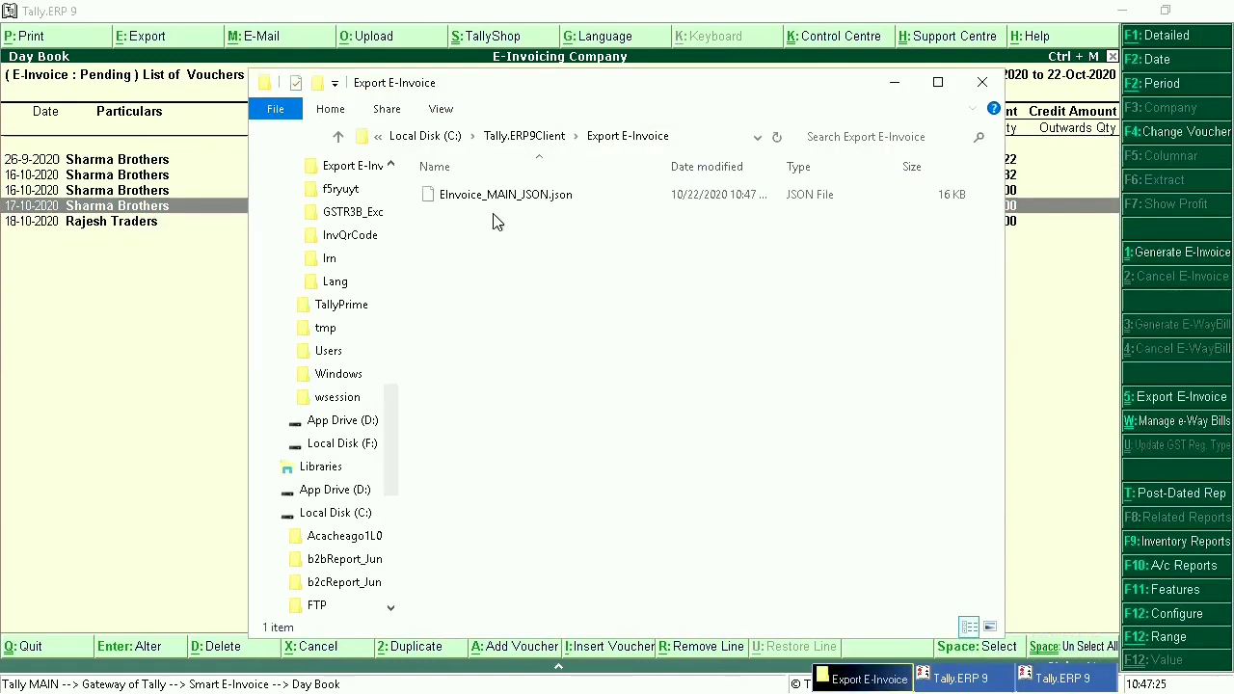